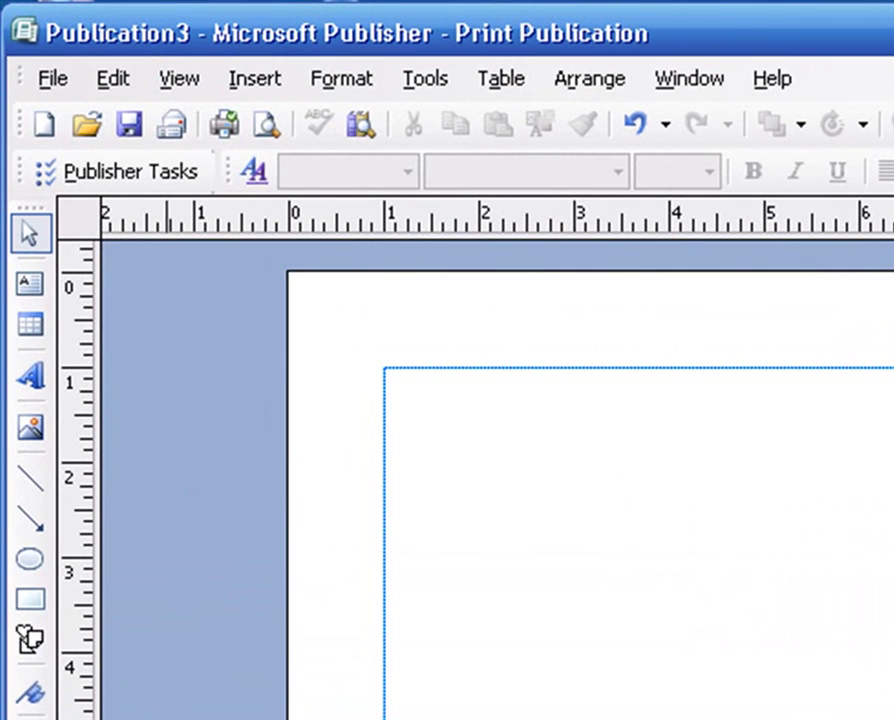
Step: Set the page to Letter (Landscape), 11 x 8.5 inches, and close the Format Publication pane
{"action": "left_click", "coordinate": [52, 80]}
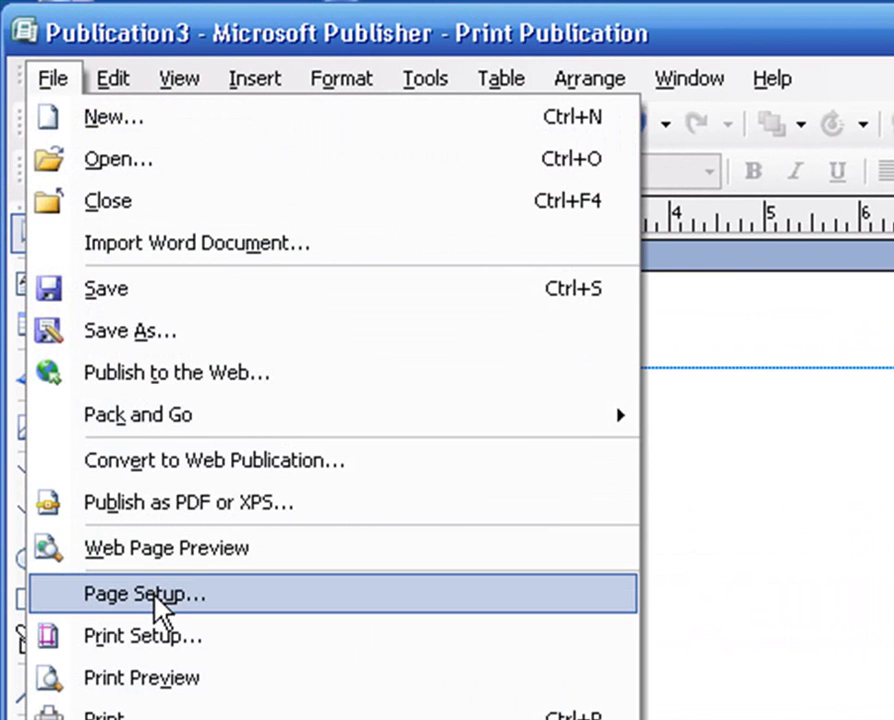
{"action": "left_click", "coordinate": [154, 592]}
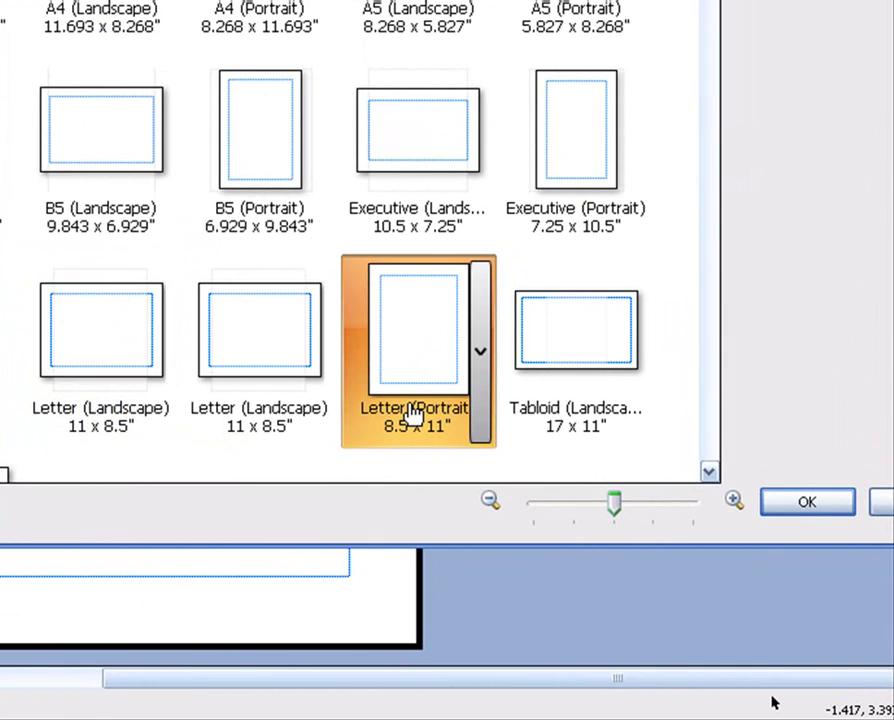
{"action": "left_click", "coordinate": [127, 366]}
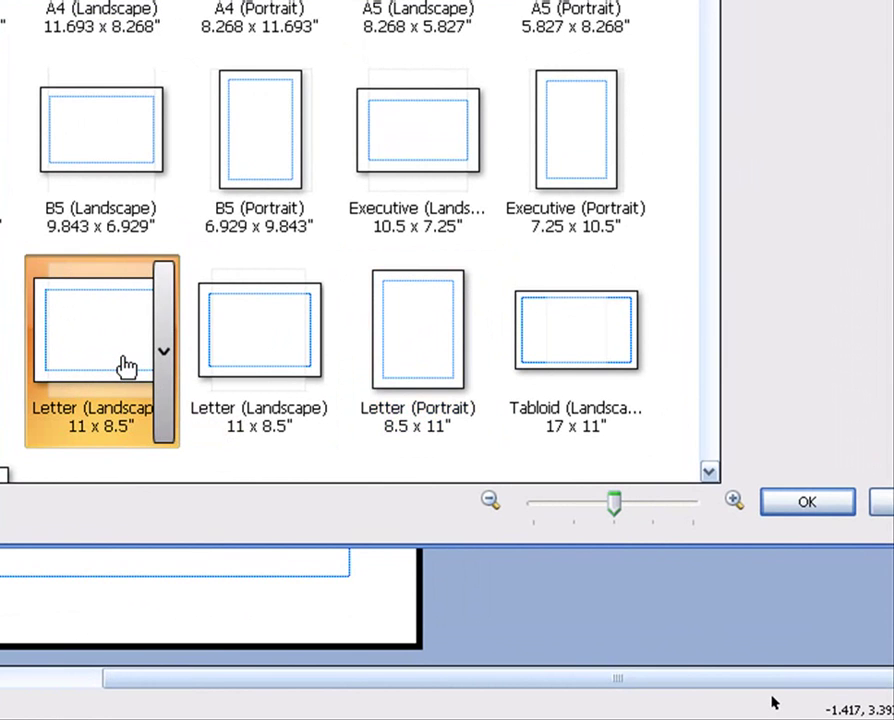
{"action": "left_click", "coordinate": [807, 505]}
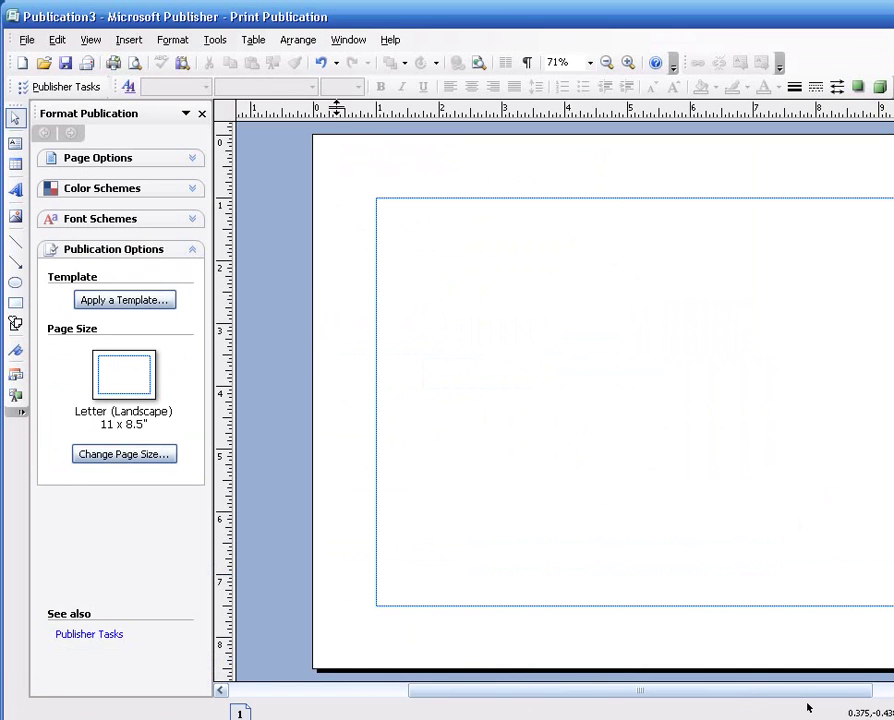
{"action": "left_click", "coordinate": [202, 113]}
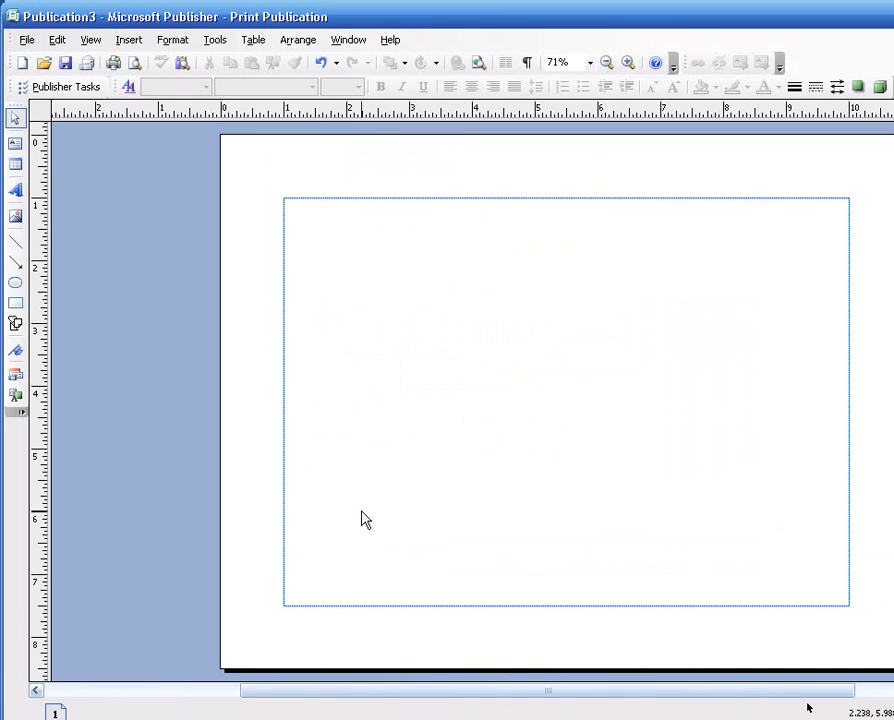
{"action": "left_click_drag", "start_coordinate": [475, 700], "coordinate": [552, 712]}
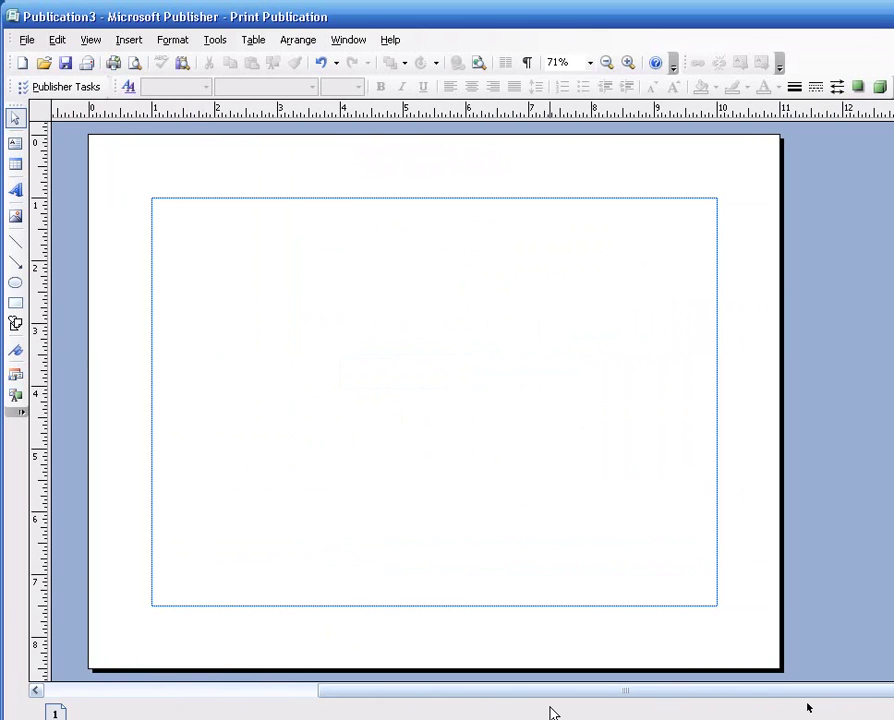
Step: Insert an orange 3D arched WordArt reading 'Free Rabbits!' in Impact 36
{"action": "left_click", "coordinate": [16, 190]}
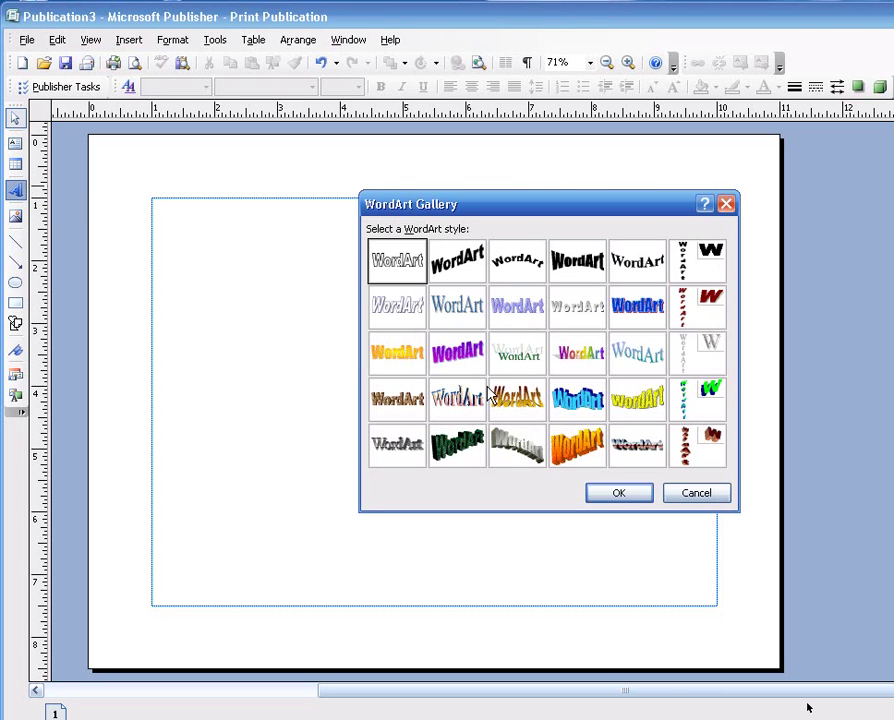
{"action": "left_click", "coordinate": [576, 450]}
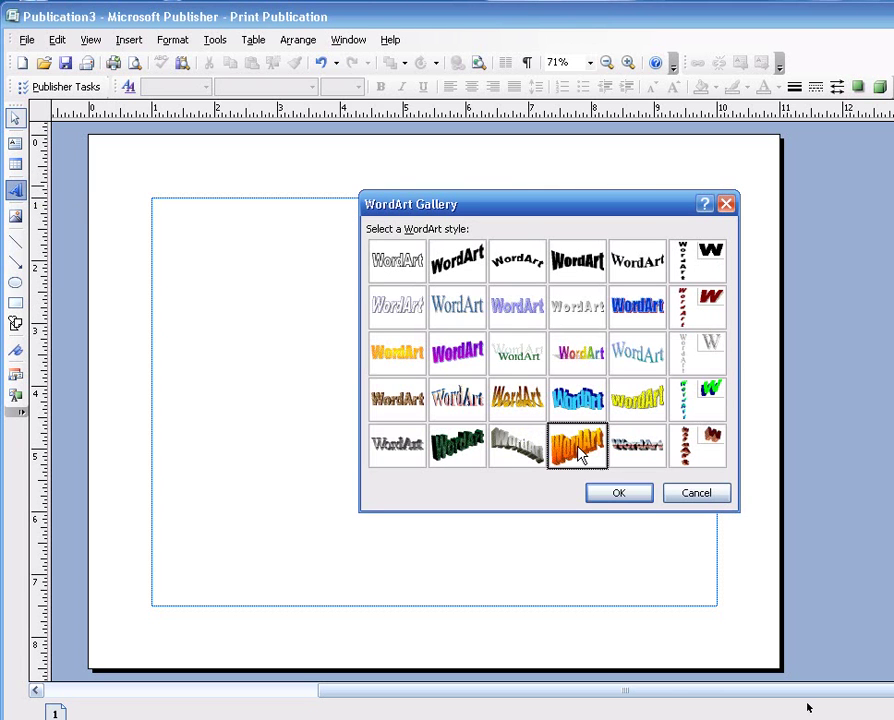
{"action": "left_click", "coordinate": [619, 493]}
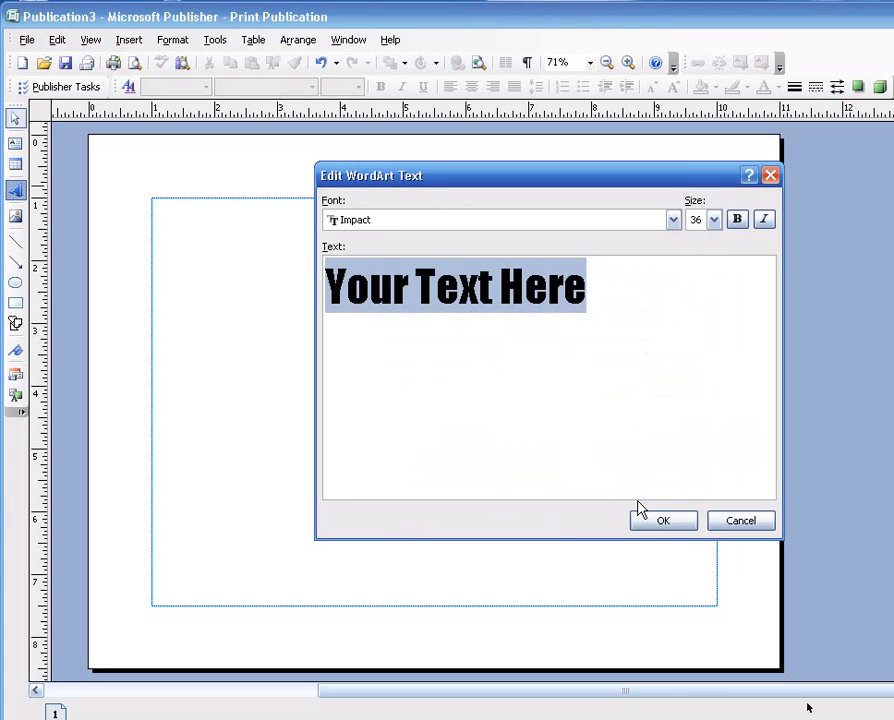
{"action": "type", "text": "Free Ra"}
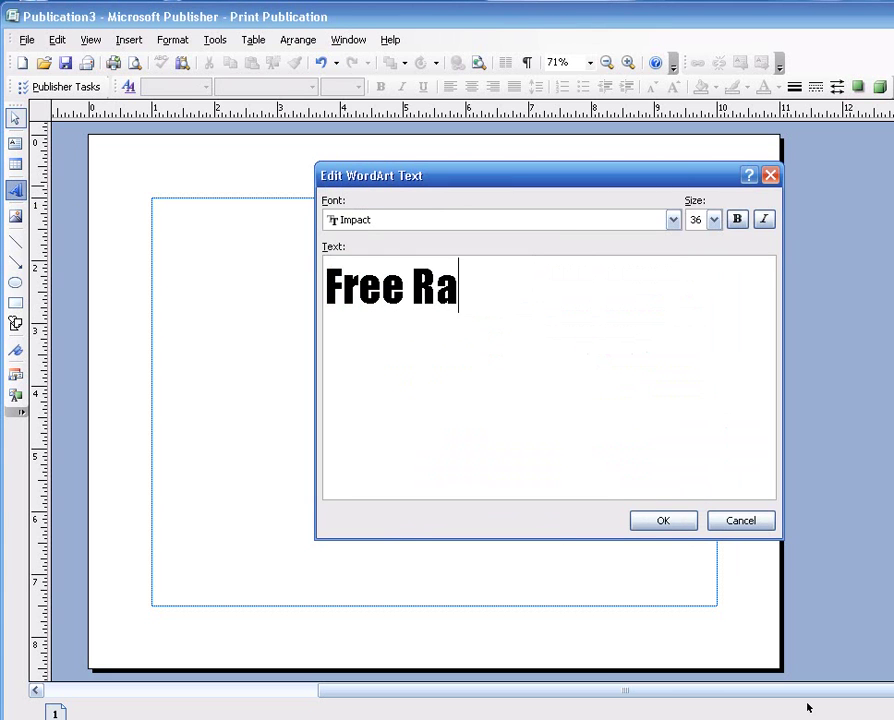
{"action": "type", "text": "bbits!"}
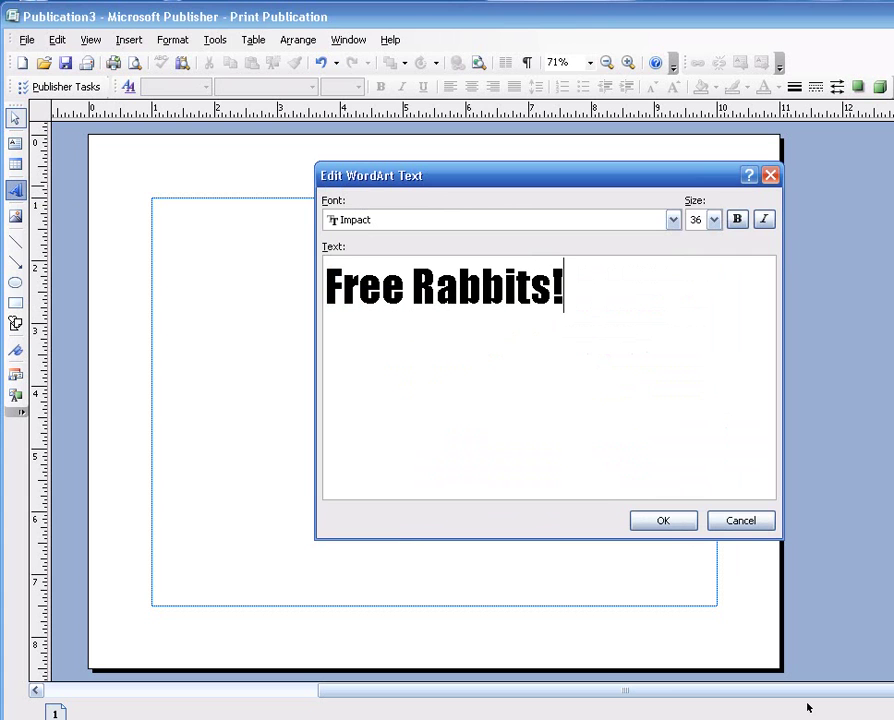
{"action": "left_click", "coordinate": [665, 522]}
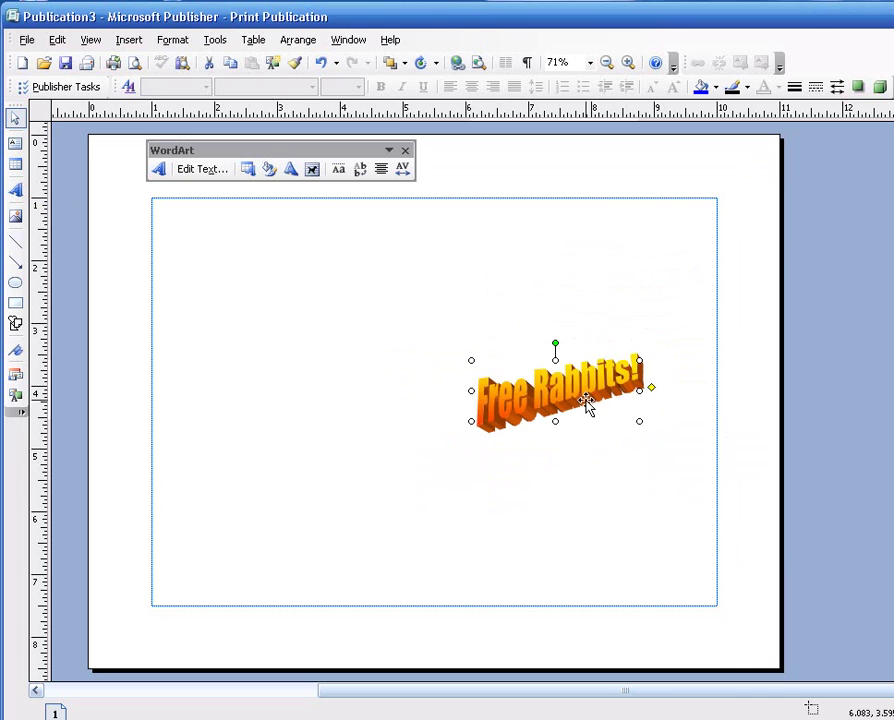
Step: Move the 'Free Rabbits!' WordArt to the top-left and stretch it wider and taller across the page
{"action": "left_click_drag", "start_coordinate": [586, 398], "coordinate": [268, 256]}
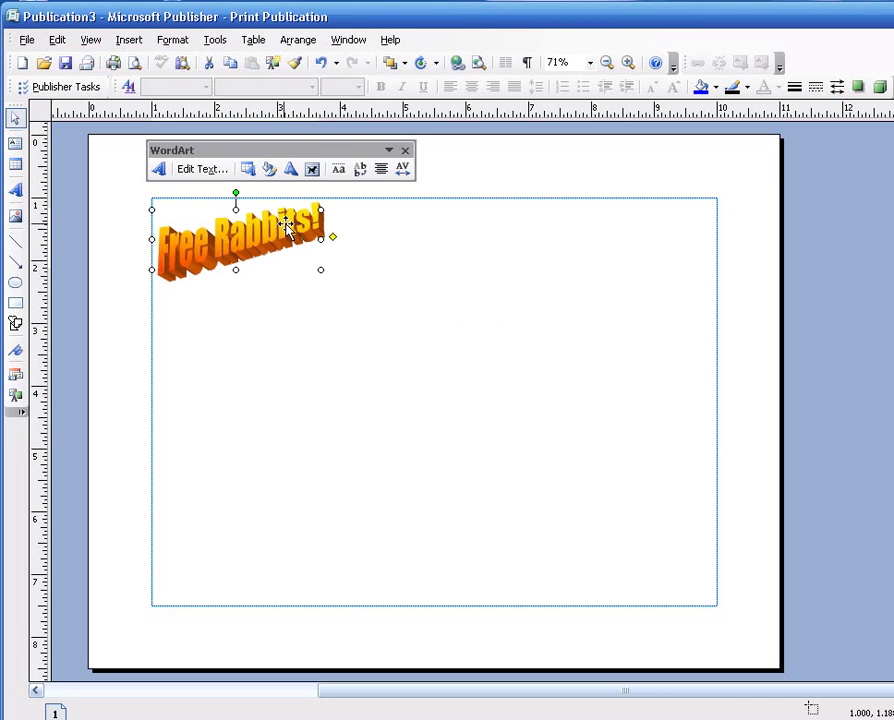
{"action": "left_click_drag", "start_coordinate": [320, 209], "coordinate": [728, 204]}
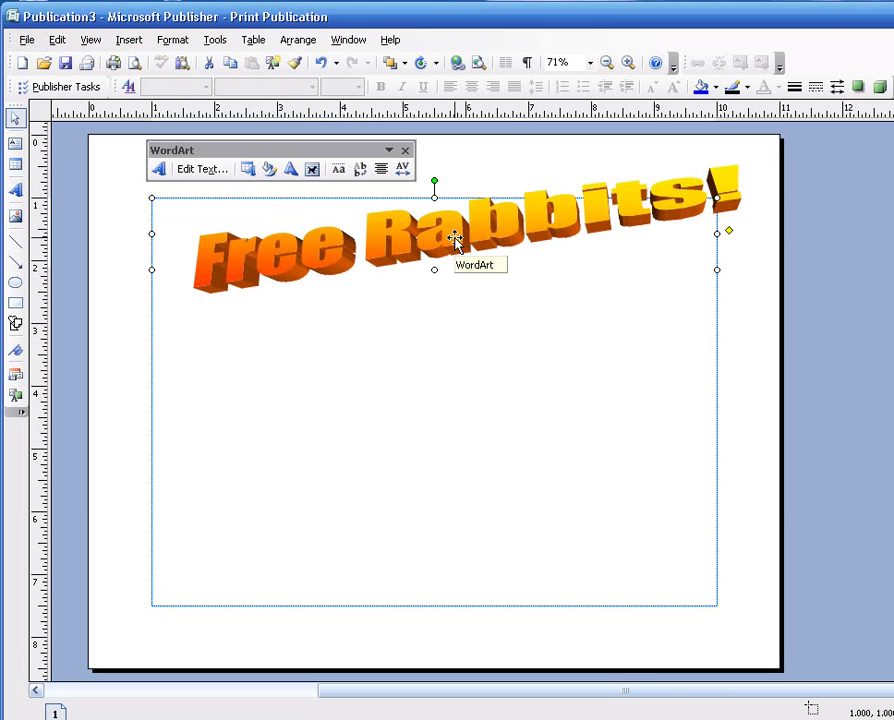
{"action": "left_click_drag", "start_coordinate": [434, 269], "coordinate": [432, 381]}
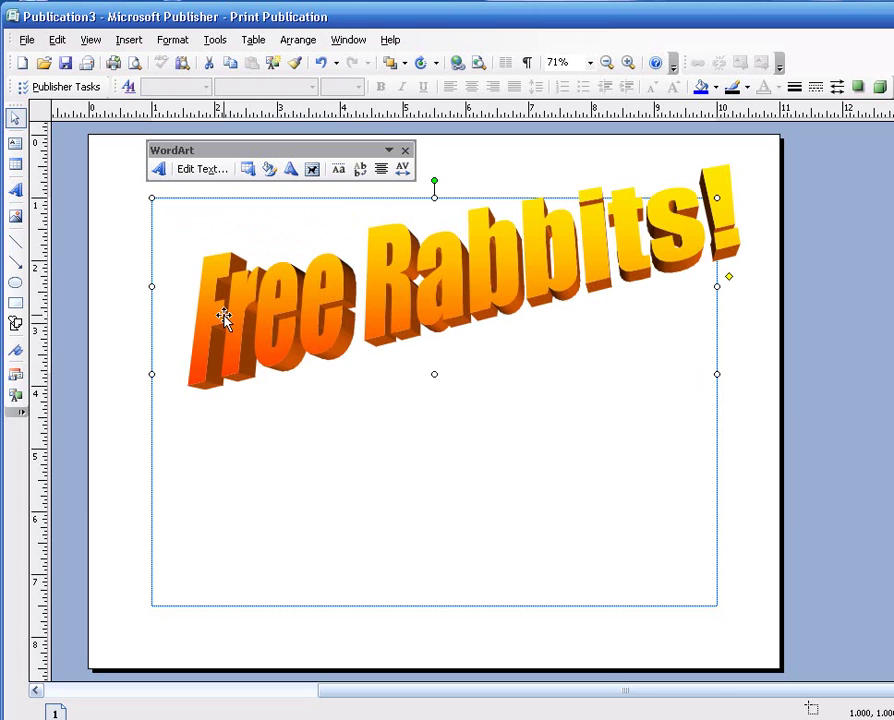
{"action": "left_click_drag", "start_coordinate": [147, 287], "coordinate": [112, 289]}
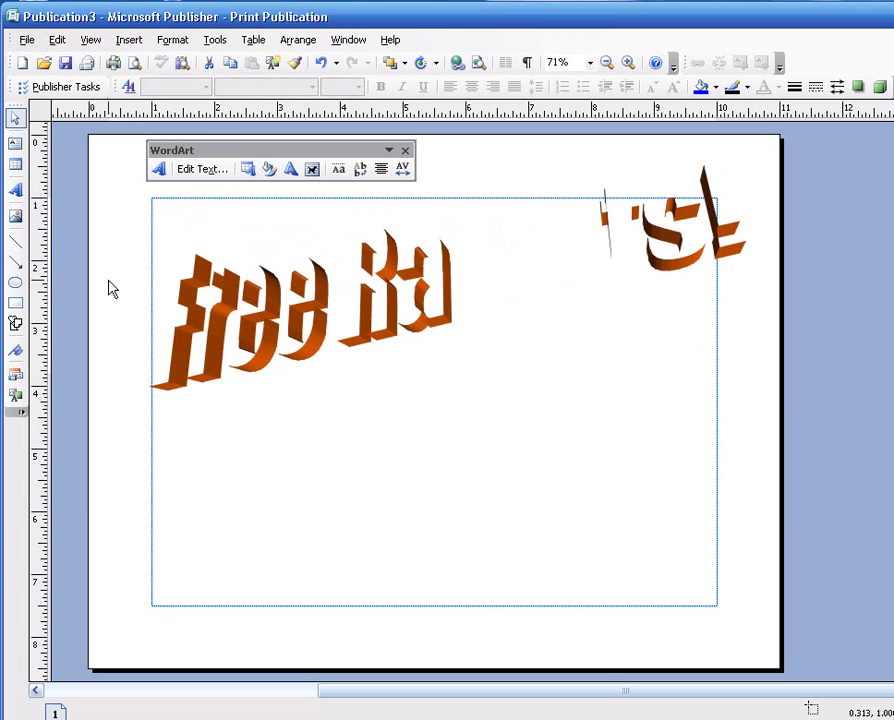
{"action": "left_click", "coordinate": [320, 486]}
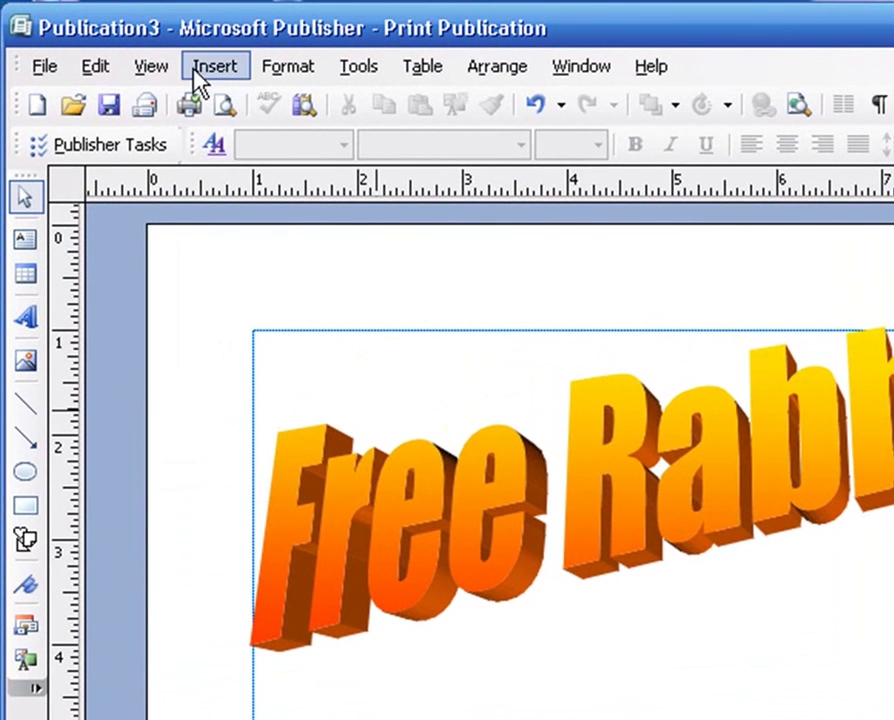
Step: Search Clip Art for rabbit, replacing the old DANCERS search term
{"action": "left_click", "coordinate": [214, 67]}
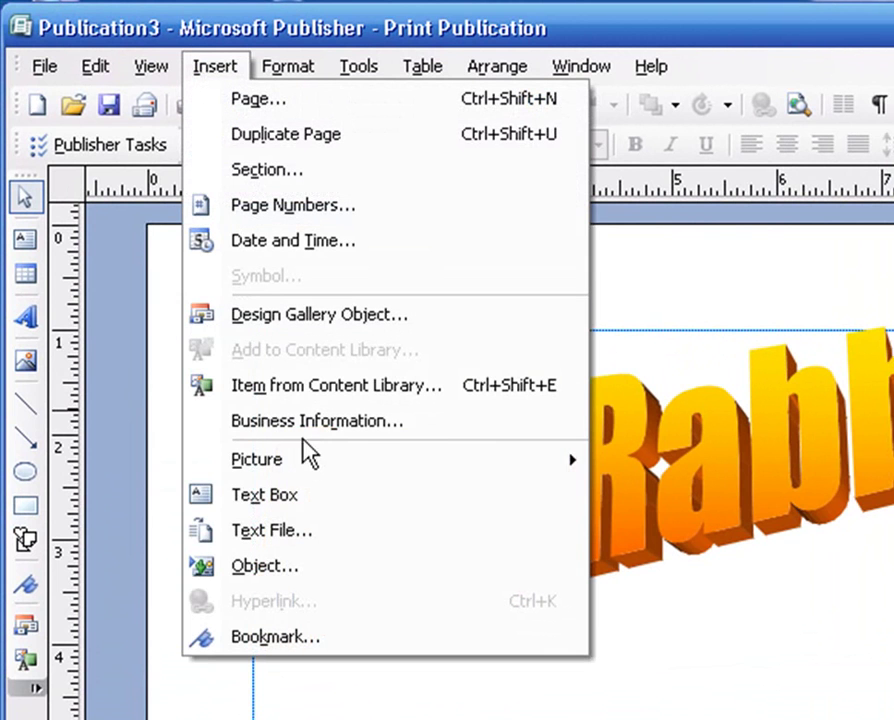
{"action": "mouse_move", "coordinate": [320, 465]}
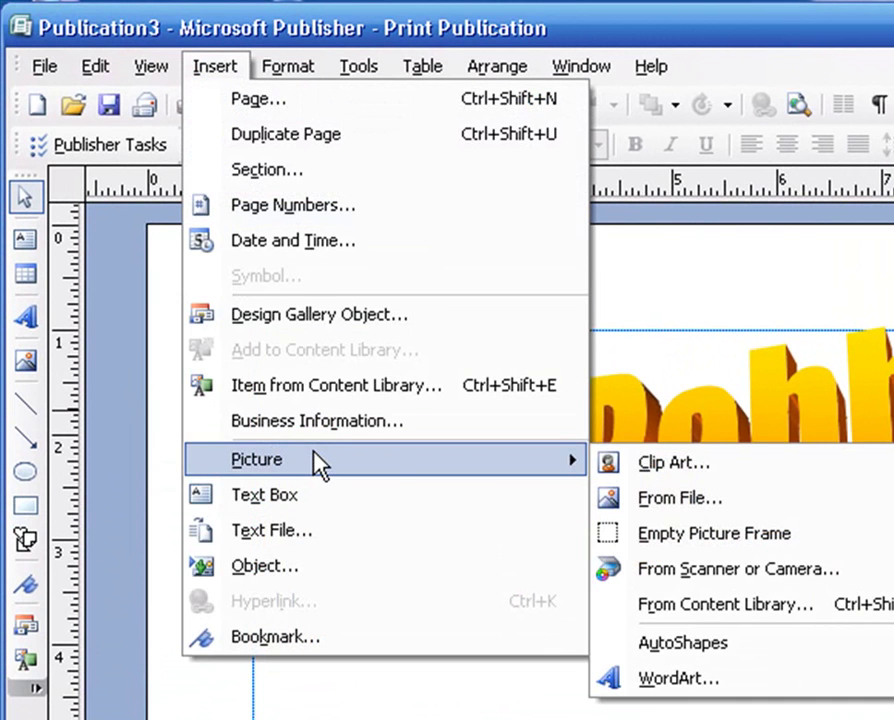
{"action": "left_click", "coordinate": [646, 470]}
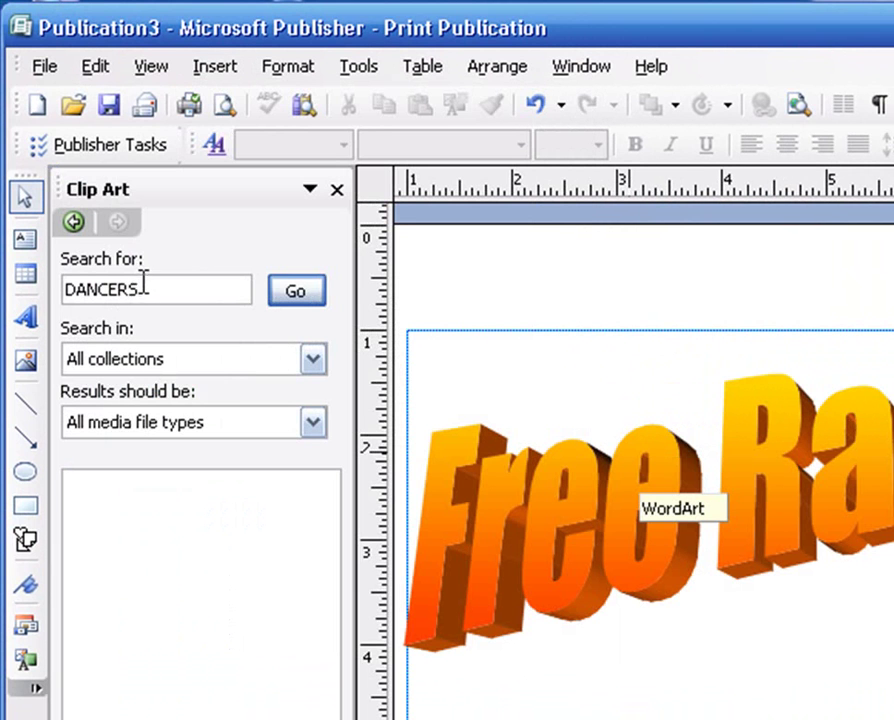
{"action": "left_click_drag", "start_coordinate": [145, 289], "coordinate": [8, 289]}
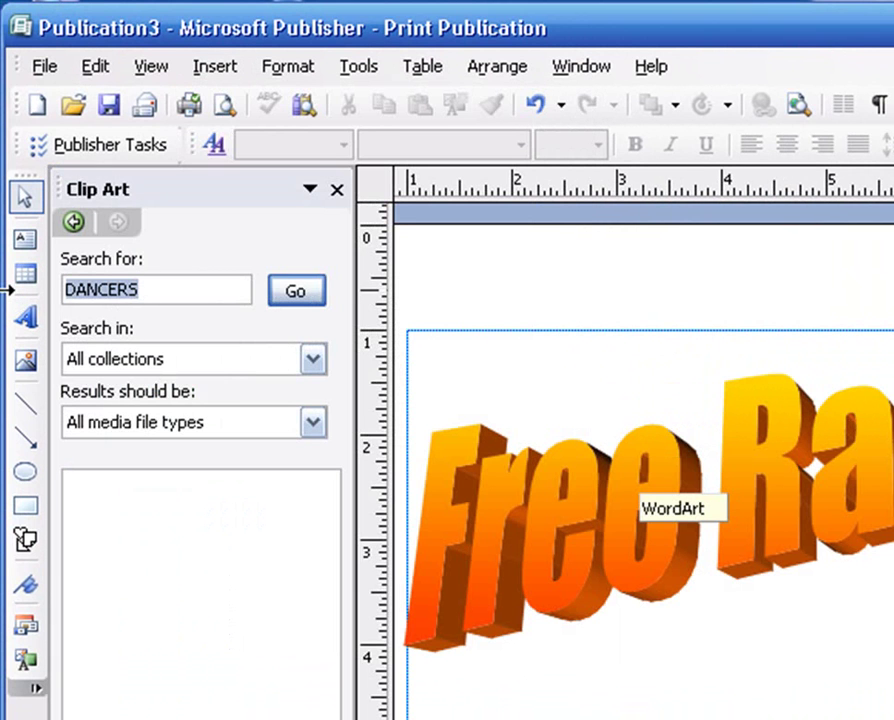
{"action": "type", "text": "rabbit"}
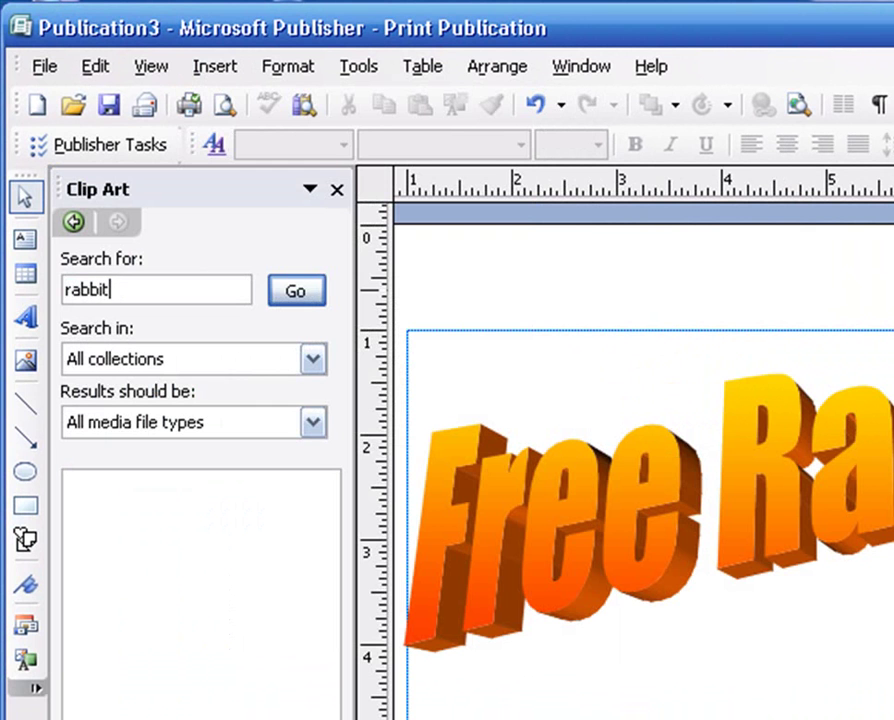
{"action": "left_click", "coordinate": [292, 292]}
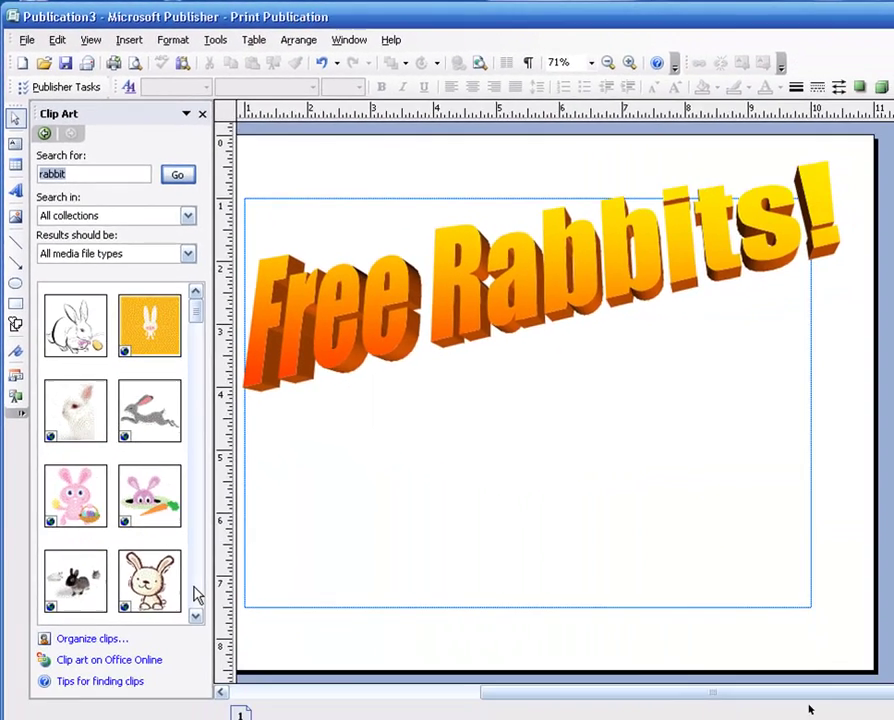
{"action": "left_click", "coordinate": [197, 622]}
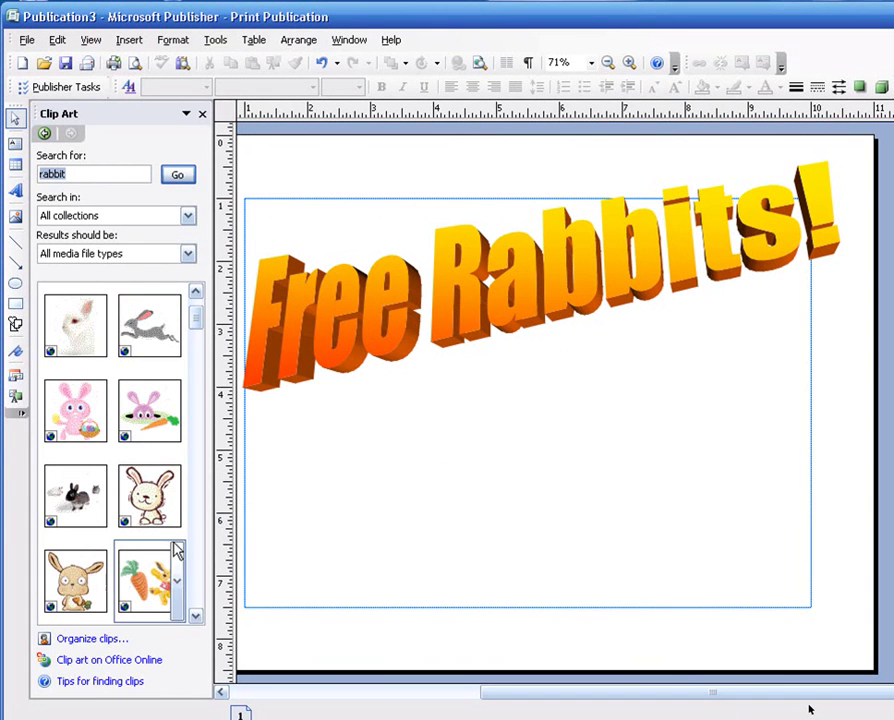
Step: Place the cartoon rabbit clip below the WordArt on the left and duplicate it beside the original
{"action": "mouse_move", "coordinate": [168, 536]}
{"action": "left_click_drag", "start_coordinate": [148, 508], "coordinate": [620, 400]}
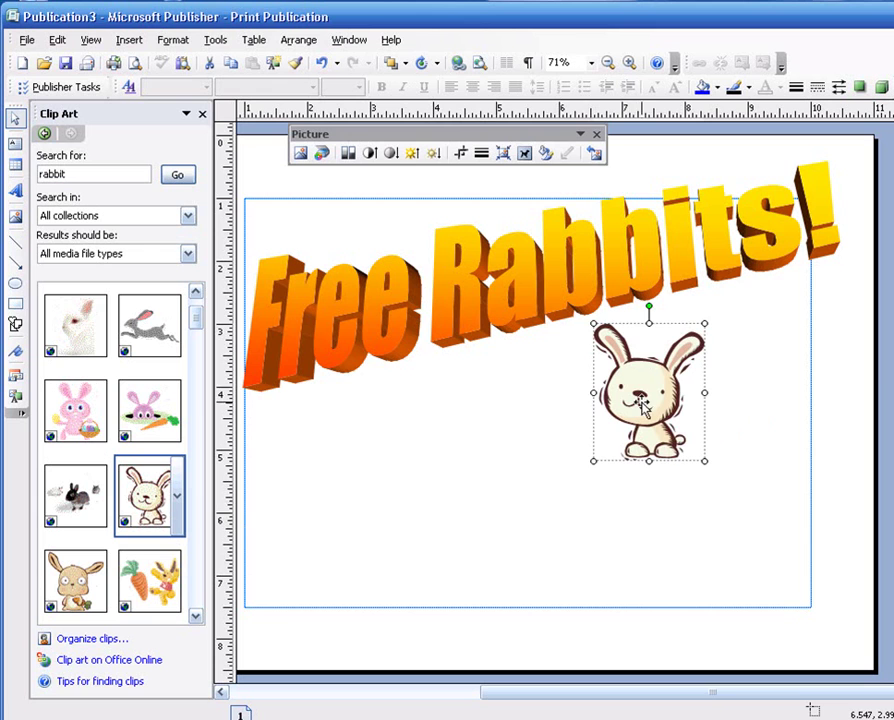
{"action": "left_click", "coordinate": [201, 114]}
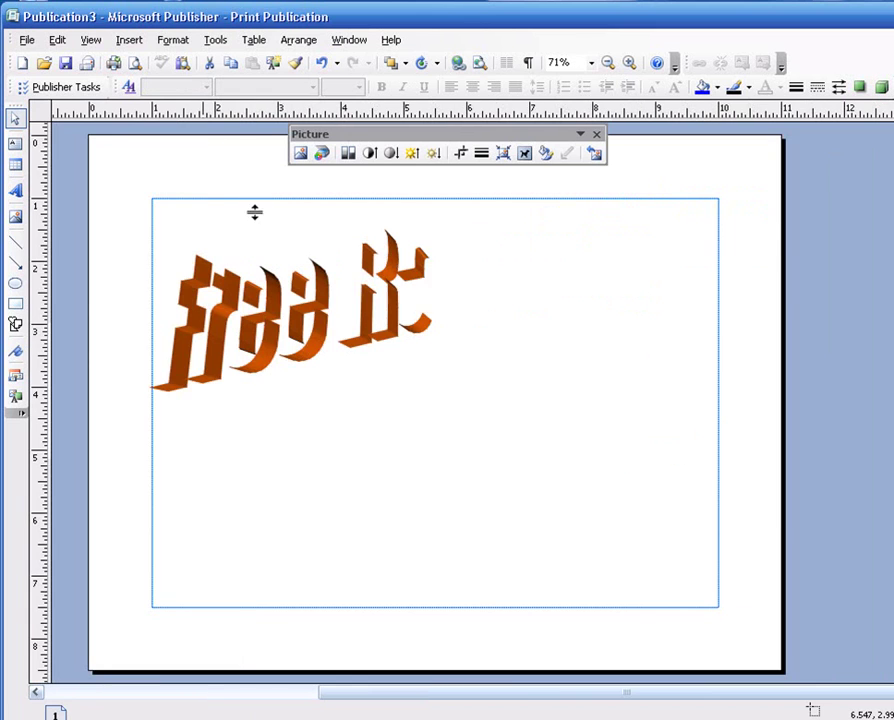
{"action": "left_click_drag", "start_coordinate": [570, 411], "coordinate": [187, 490]}
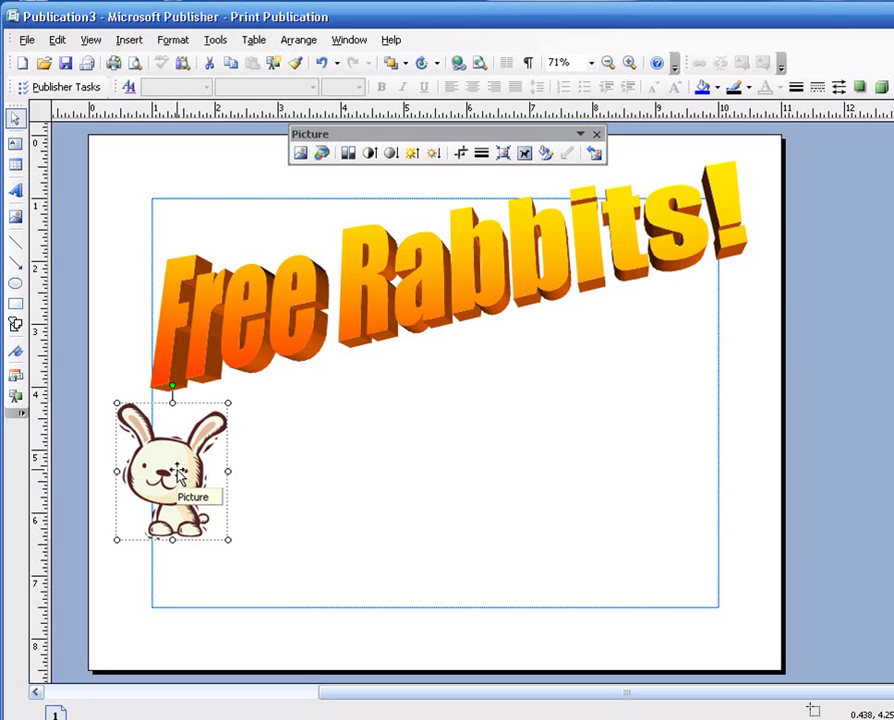
{"action": "left_click_drag", "start_coordinate": [178, 475], "coordinate": [237, 536]}
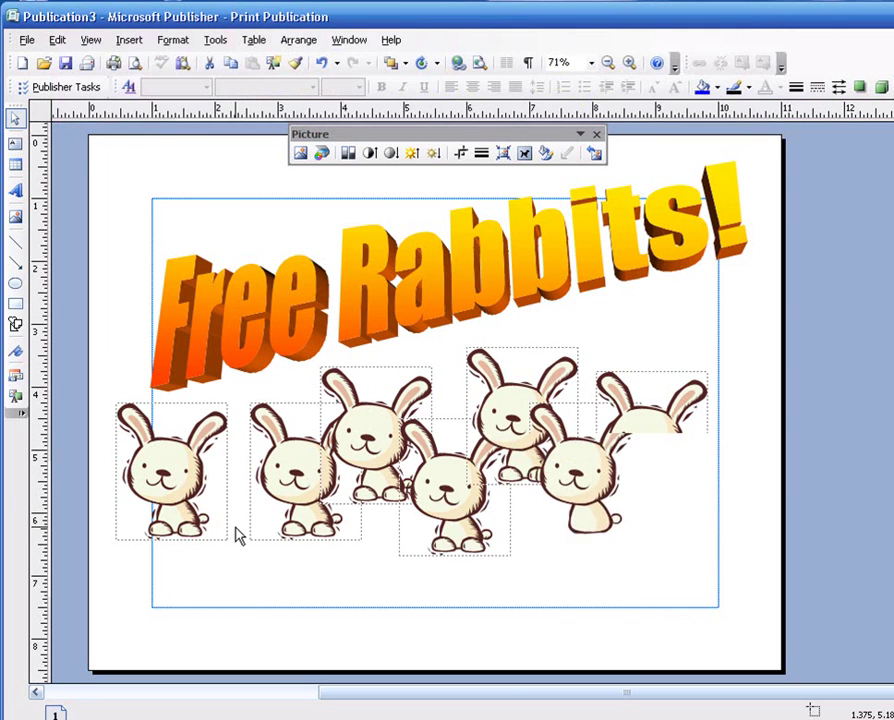
Step: Draw a text box beneath the rabbits and type the flyer's street address into it
{"action": "left_click", "coordinate": [367, 584]}
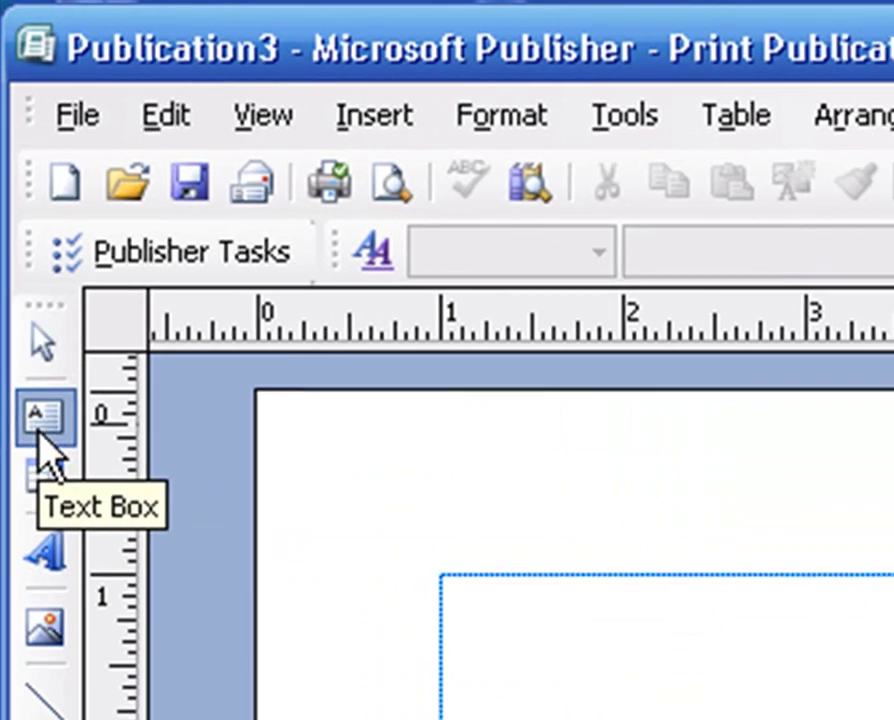
{"action": "left_click", "coordinate": [43, 428]}
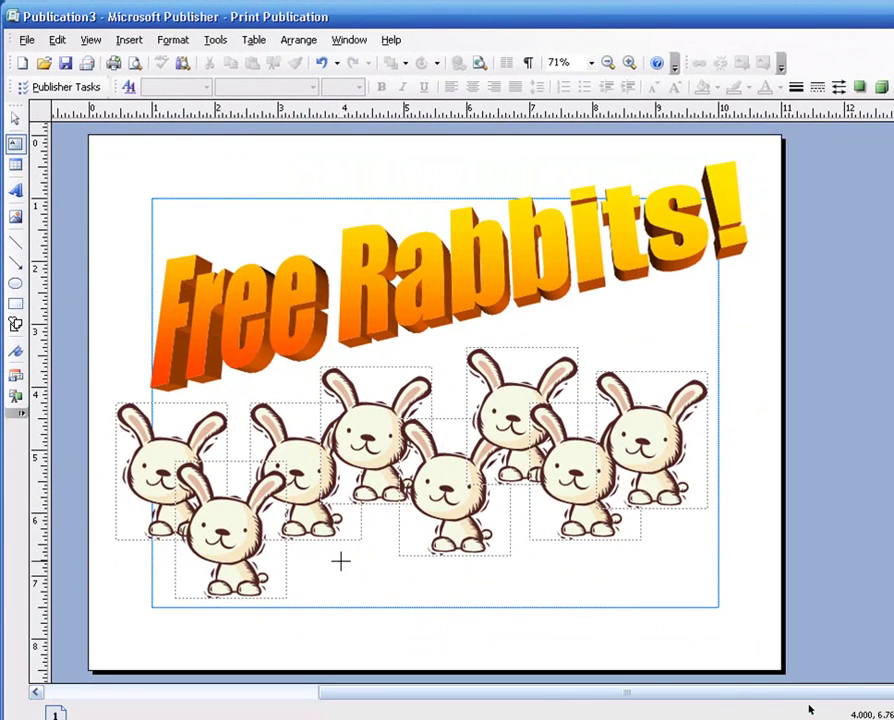
{"action": "mouse_move", "coordinate": [340, 563]}
{"action": "left_mouse_down"}
{"action": "mouse_move", "coordinate": [558, 600]}
{"action": "mouse_move", "coordinate": [731, 603]}
{"action": "mouse_move", "coordinate": [736, 613]}
{"action": "left_mouse_up"}
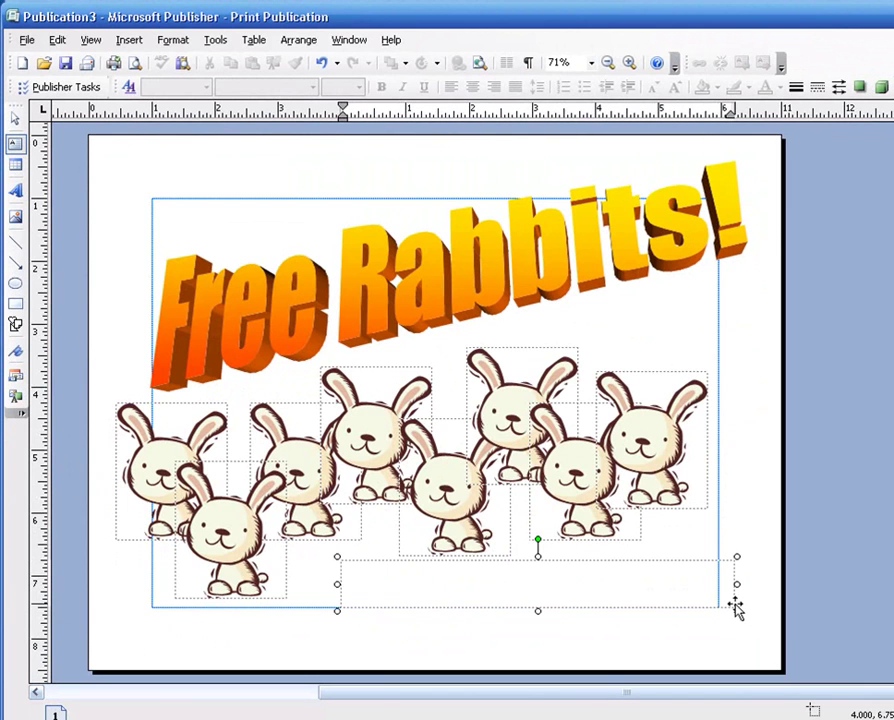
{"action": "type", "text": "3333 Tanner Drive"}
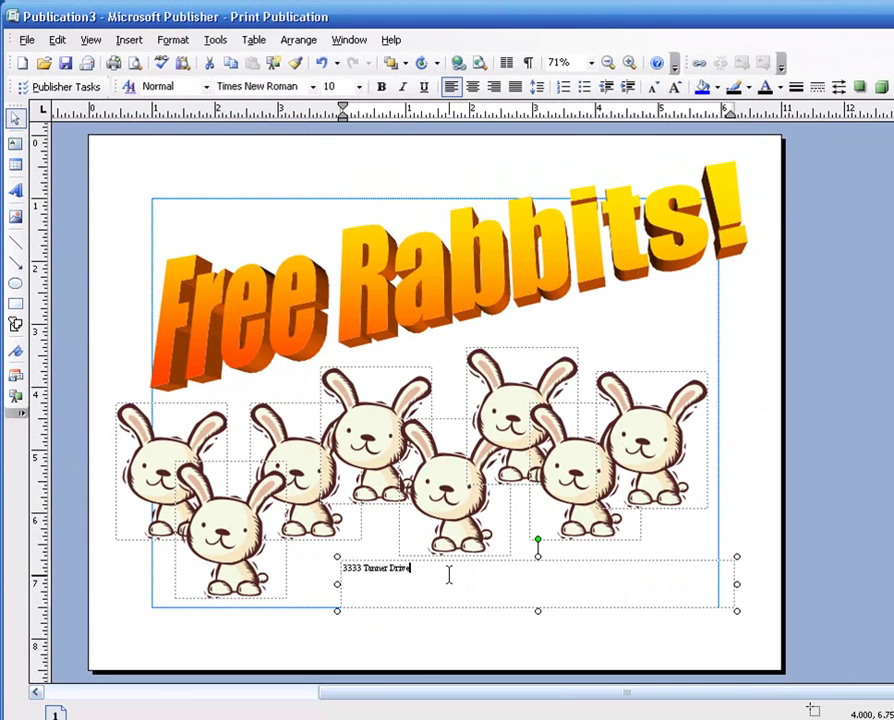
Step: Set the address text to 48 pt and centre it in its box
{"action": "left_click_drag", "start_coordinate": [436, 574], "coordinate": [356, 574]}
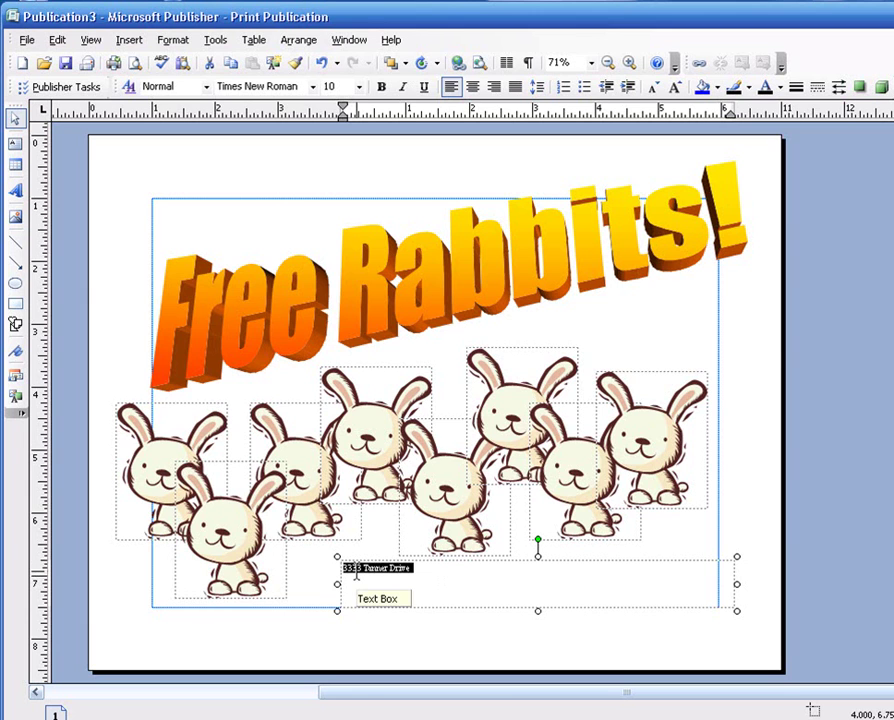
{"action": "left_click", "coordinate": [360, 88]}
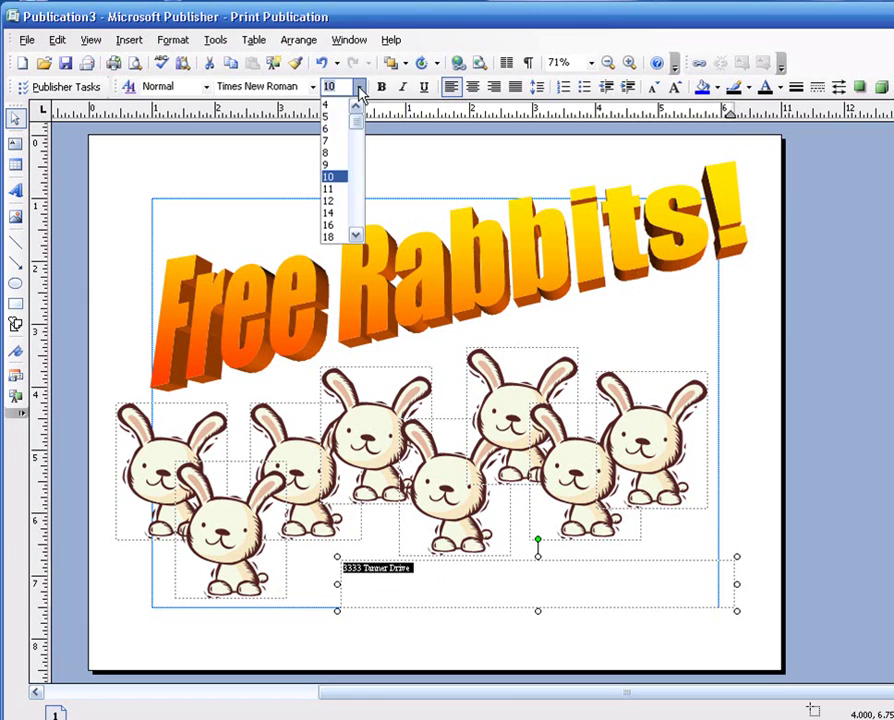
{"action": "left_click_drag", "start_coordinate": [356, 236], "coordinate": [356, 236]}
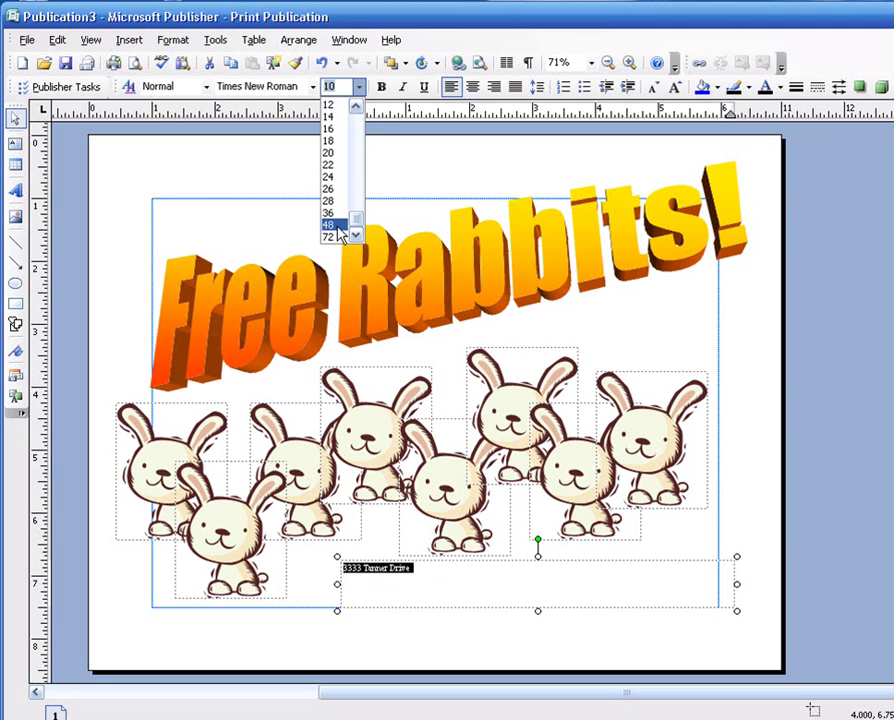
{"action": "left_click", "coordinate": [338, 225]}
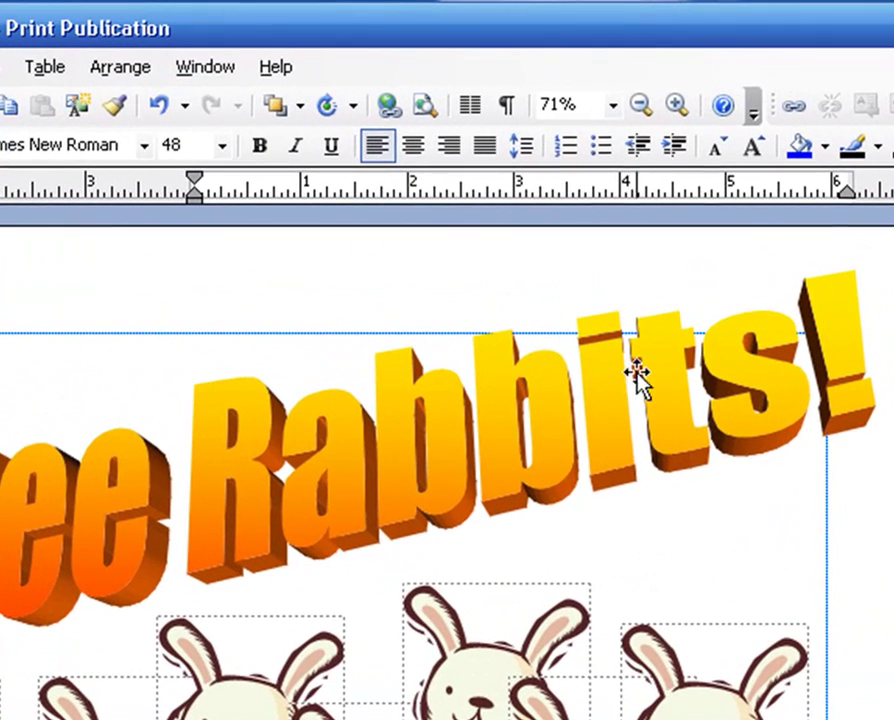
{"action": "left_click", "coordinate": [416, 152]}
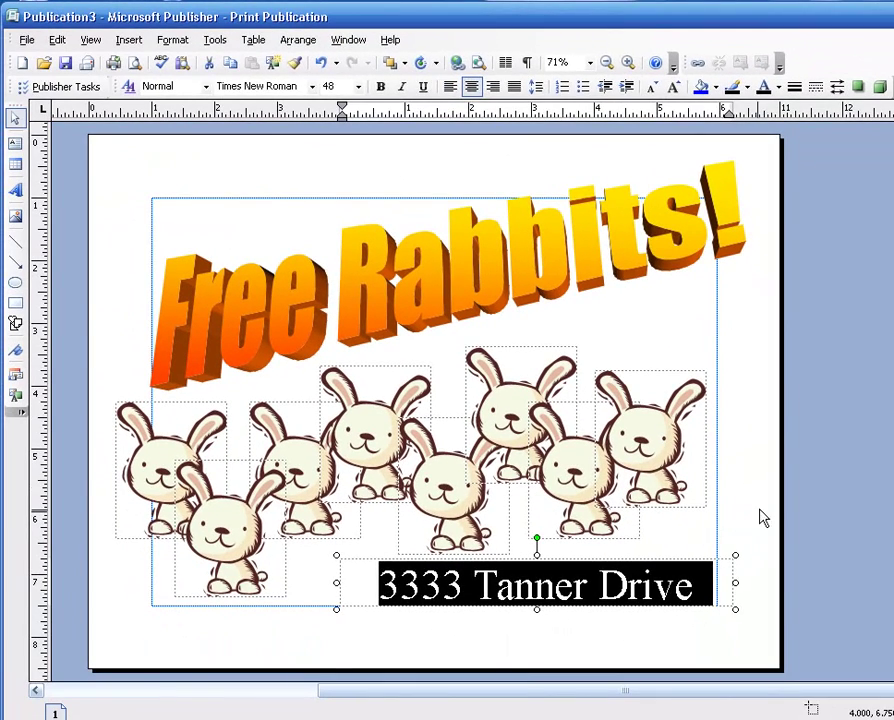
Step: Draw a left-to-right arrow along the bottom of the address text box
{"action": "left_click", "coordinate": [697, 514]}
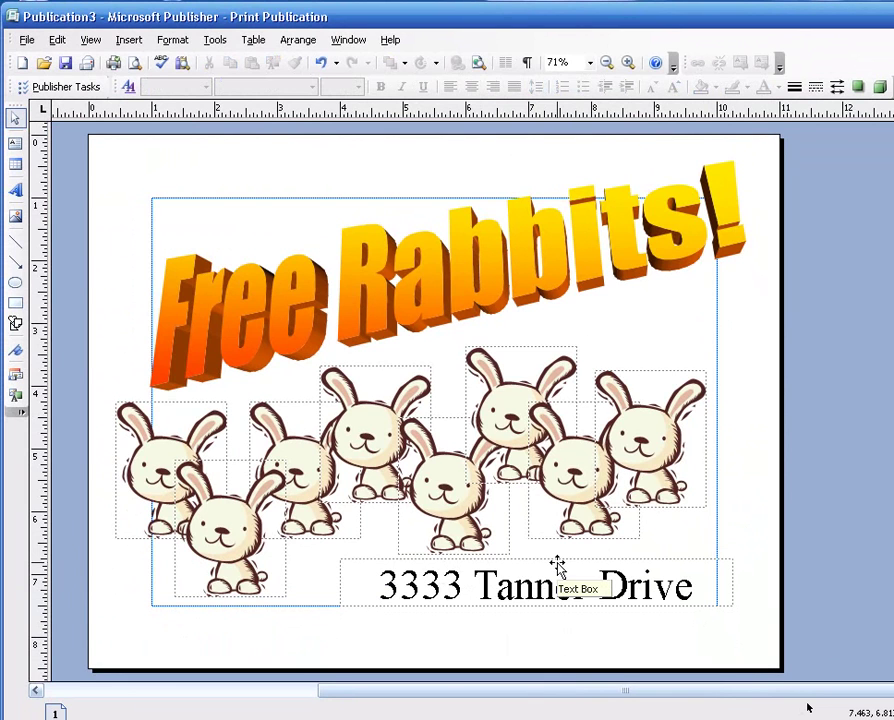
{"action": "left_click", "coordinate": [20, 268]}
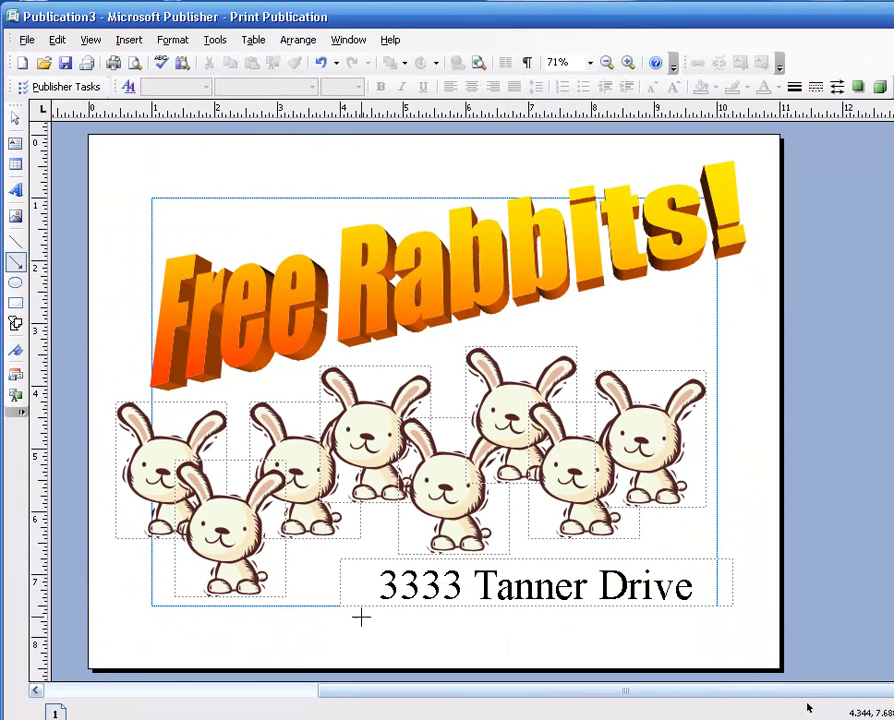
{"action": "mouse_move", "coordinate": [340, 608]}
{"action": "left_mouse_down"}
{"action": "mouse_move", "coordinate": [676, 620]}
{"action": "mouse_move", "coordinate": [732, 603]}
{"action": "left_mouse_up"}
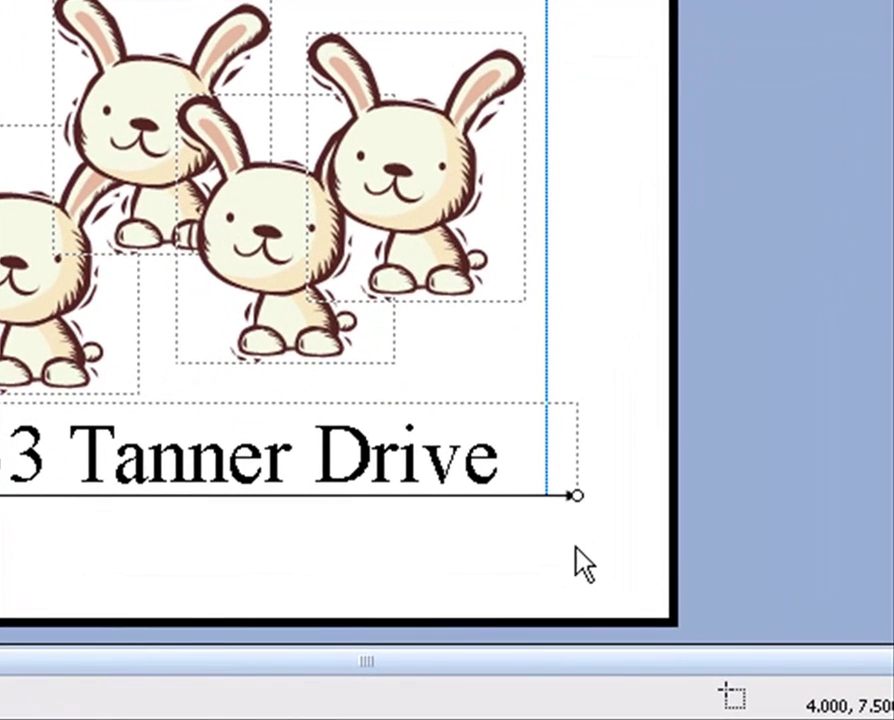
Step: Change the arrow's line weight from 0.75 to 18 pt in Format AutoShape
{"action": "right_click", "coordinate": [542, 500]}
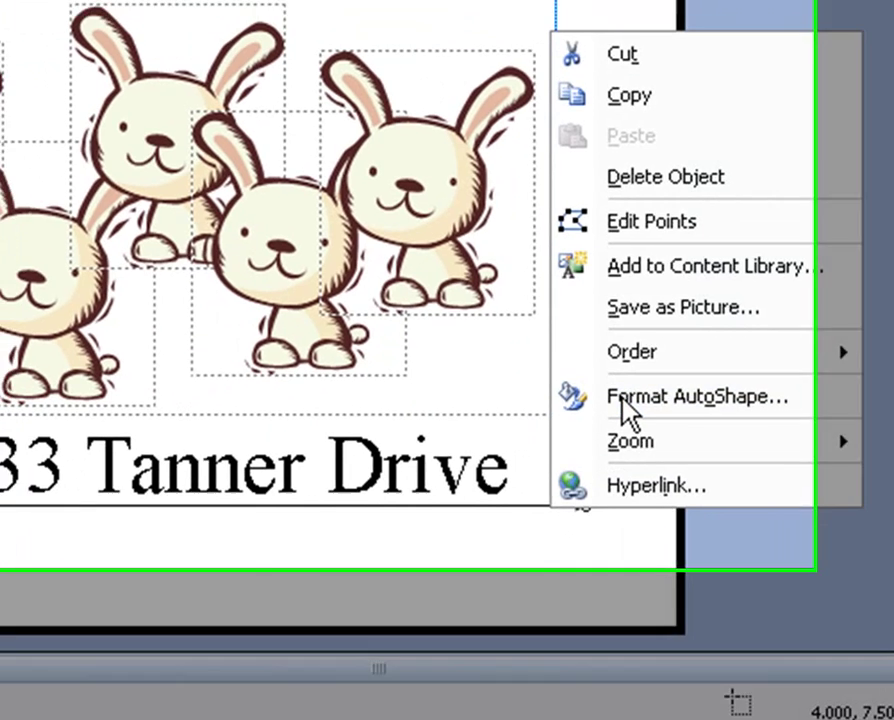
{"action": "left_click", "coordinate": [621, 393]}
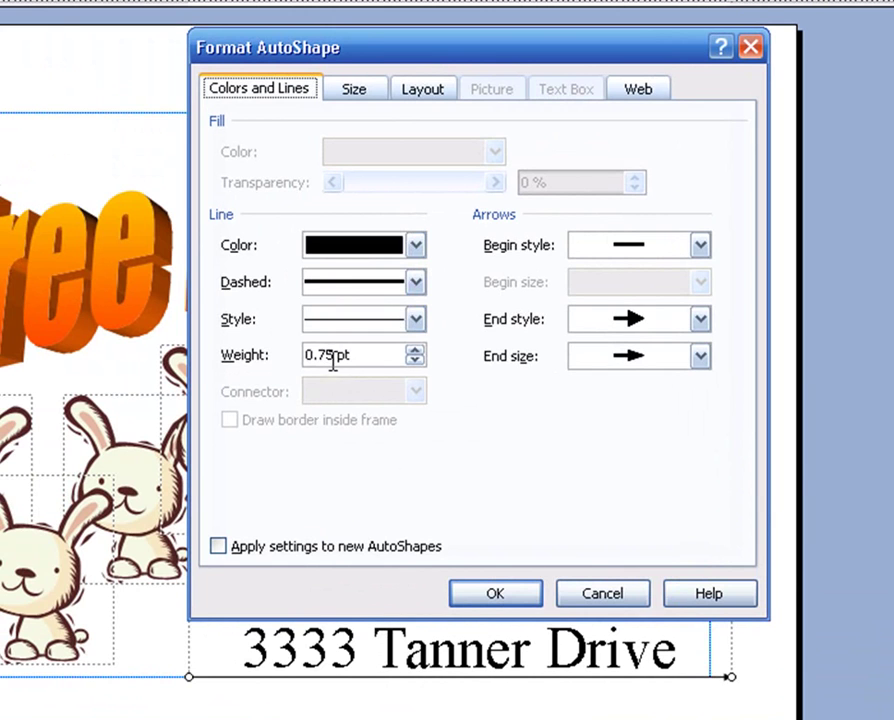
{"action": "left_click_drag", "start_coordinate": [333, 358], "coordinate": [300, 360]}
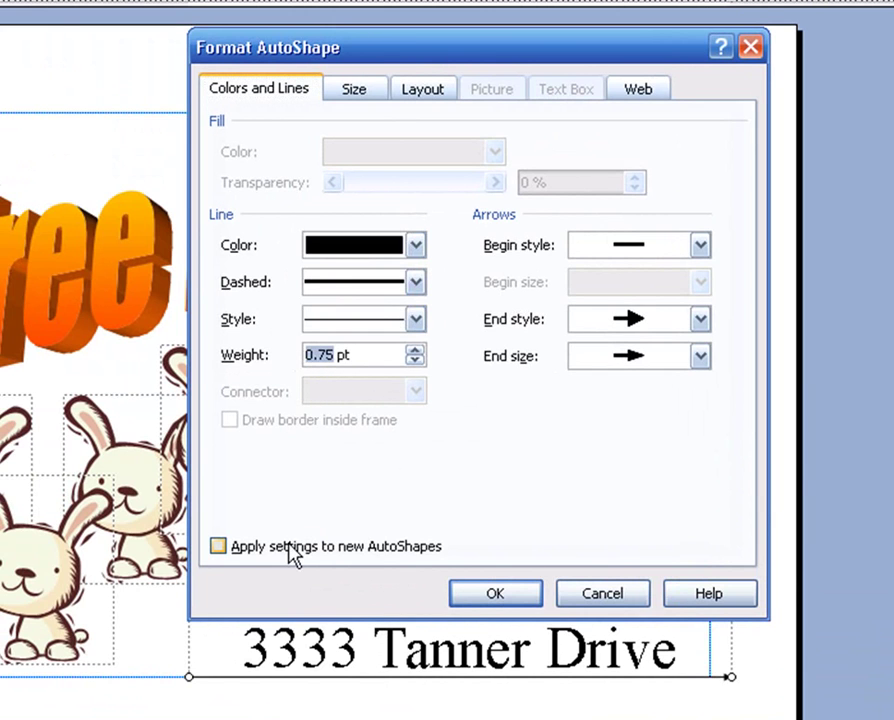
{"action": "type", "text": "18"}
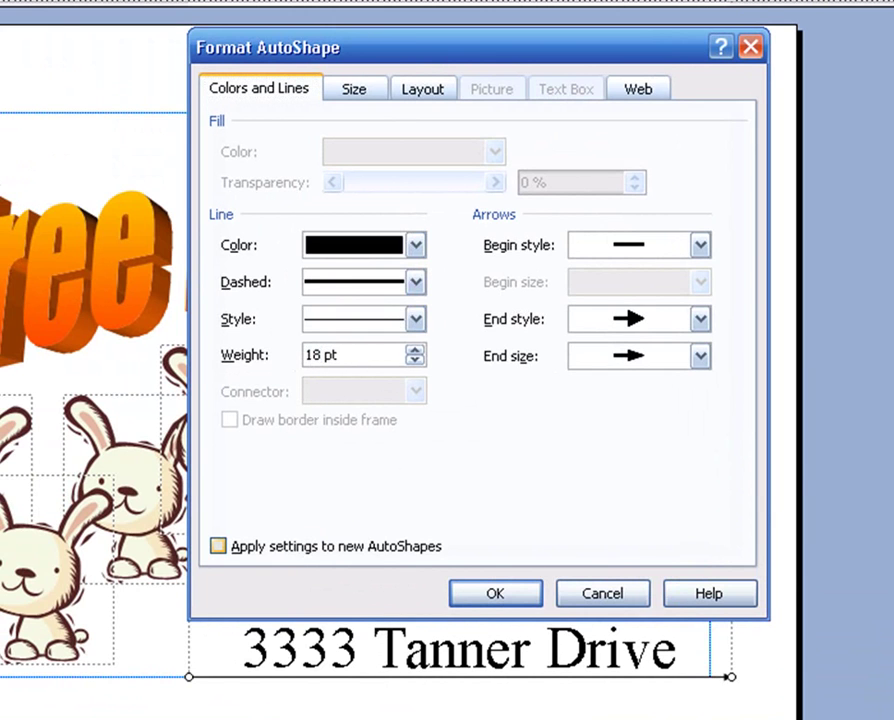
{"action": "left_click", "coordinate": [490, 602]}
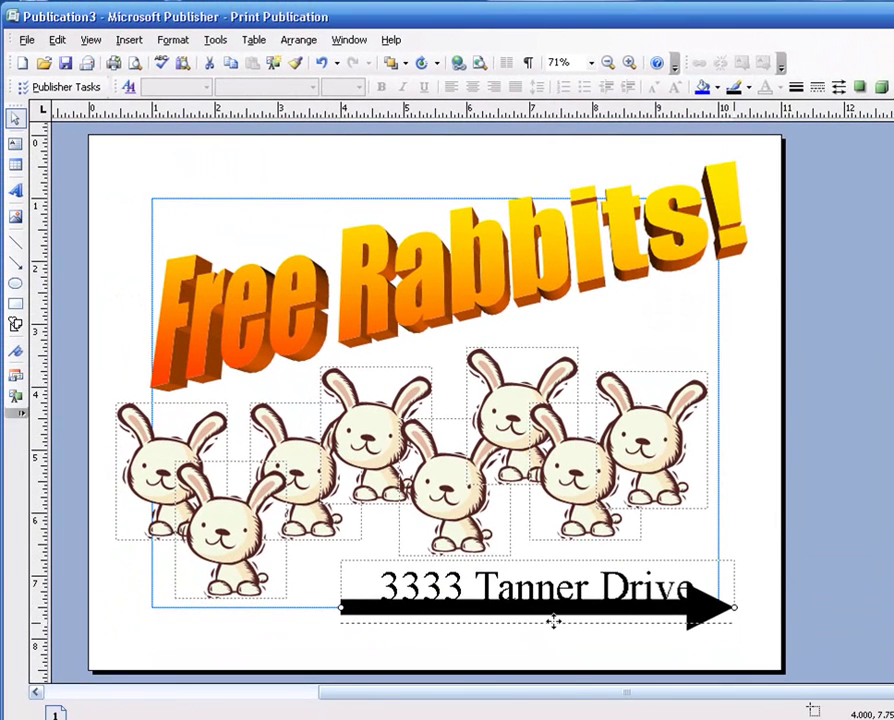
Step: Nudge the address text box slightly left so the thick arrow sits beneath it
{"action": "left_click", "coordinate": [591, 574]}
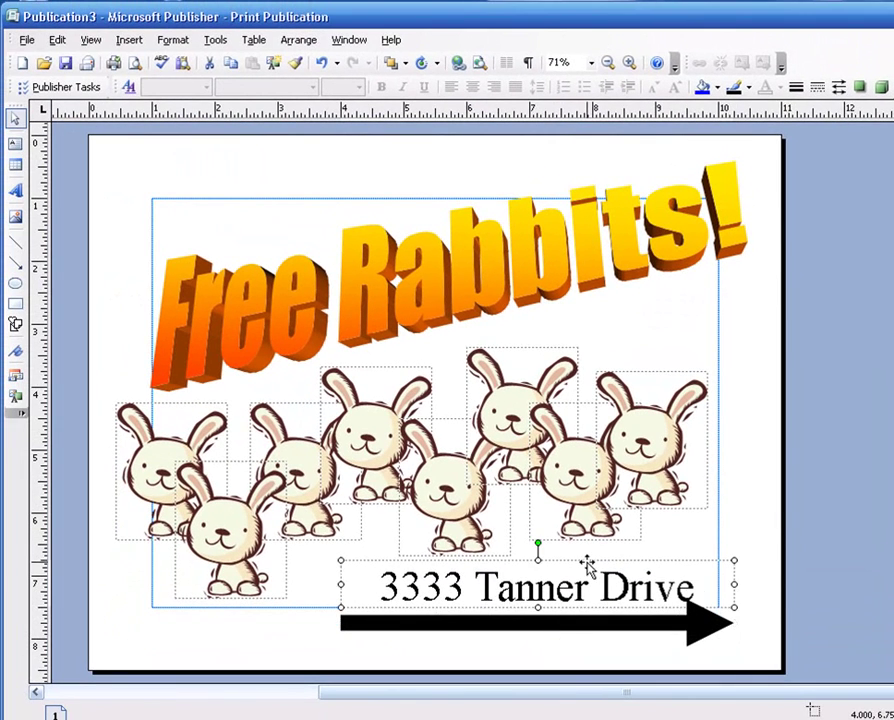
{"action": "left_click_drag", "start_coordinate": [576, 561], "coordinate": [546, 568]}
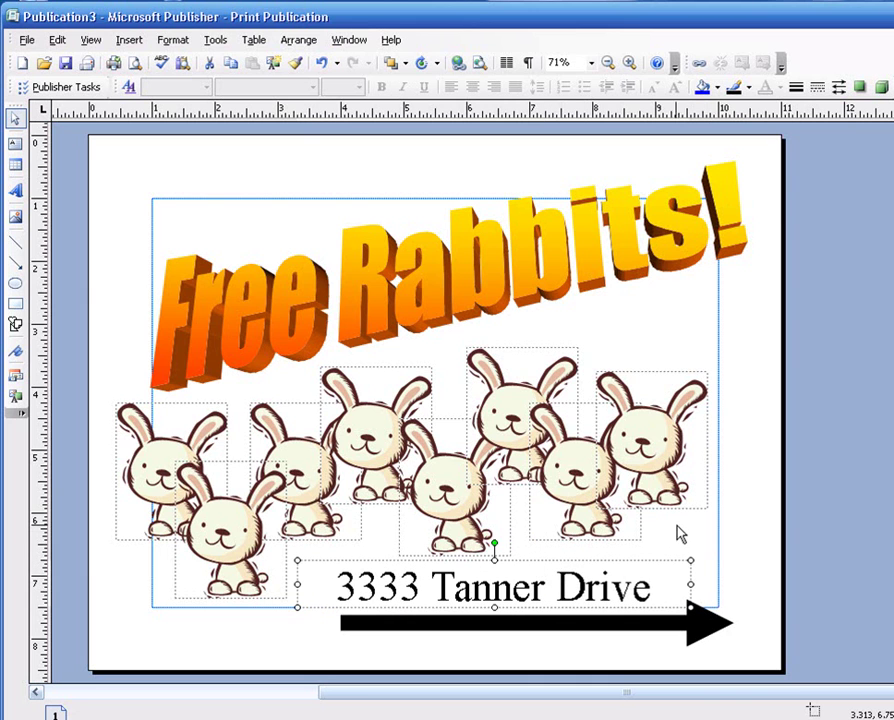
{"action": "left_click", "coordinate": [700, 548]}
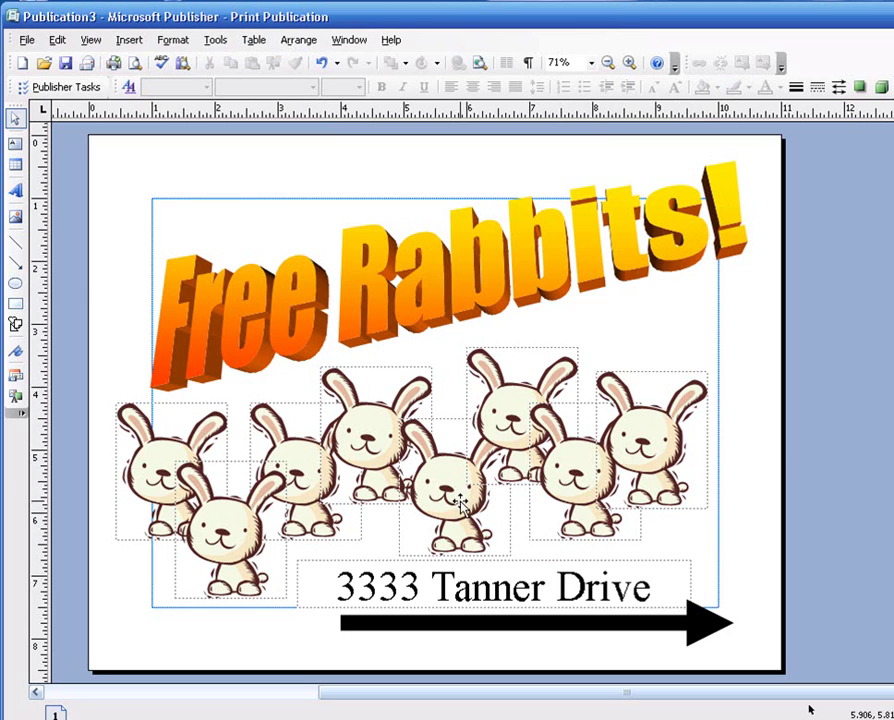
Step: Bring the middle rabbit picture to the front of the stack
{"action": "left_click", "coordinate": [484, 474]}
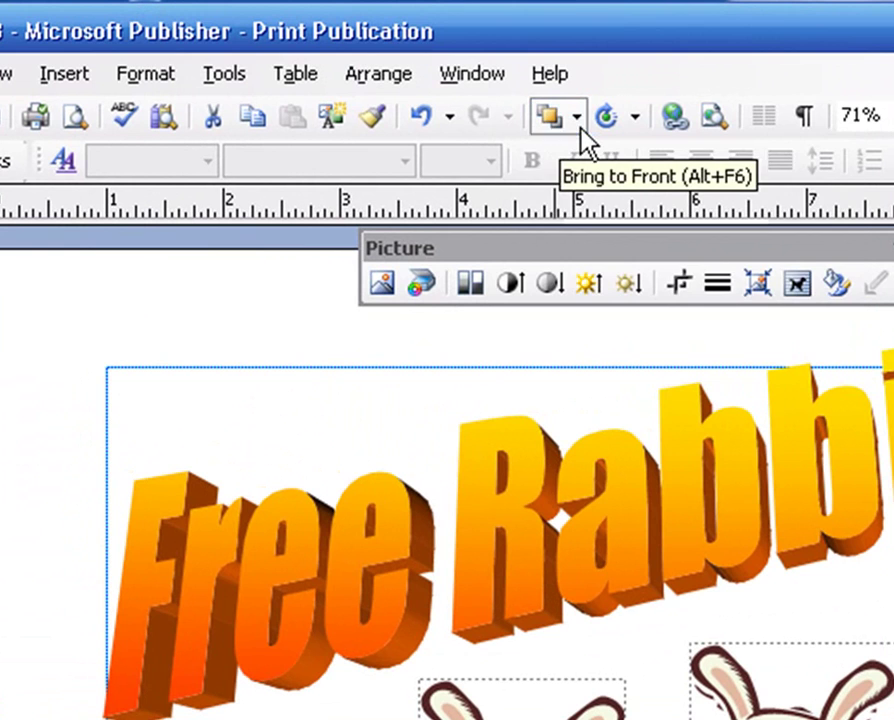
{"action": "left_click", "coordinate": [579, 127]}
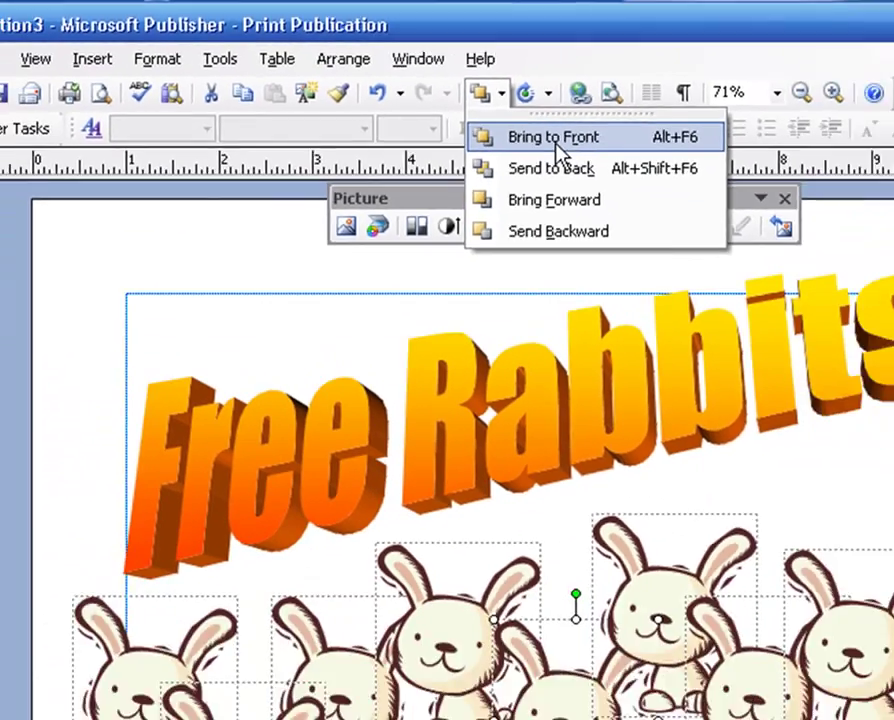
{"action": "left_click", "coordinate": [555, 139]}
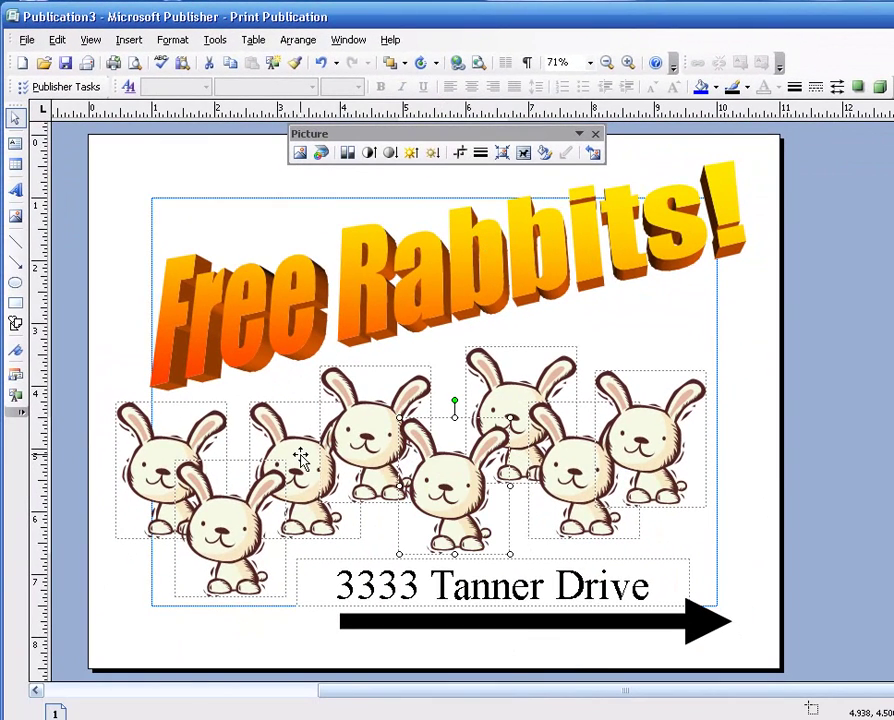
Step: Move the middle-left, bottom-left and right-side rabbits in front of their neighbours, then deselect
{"action": "left_click", "coordinate": [300, 458]}
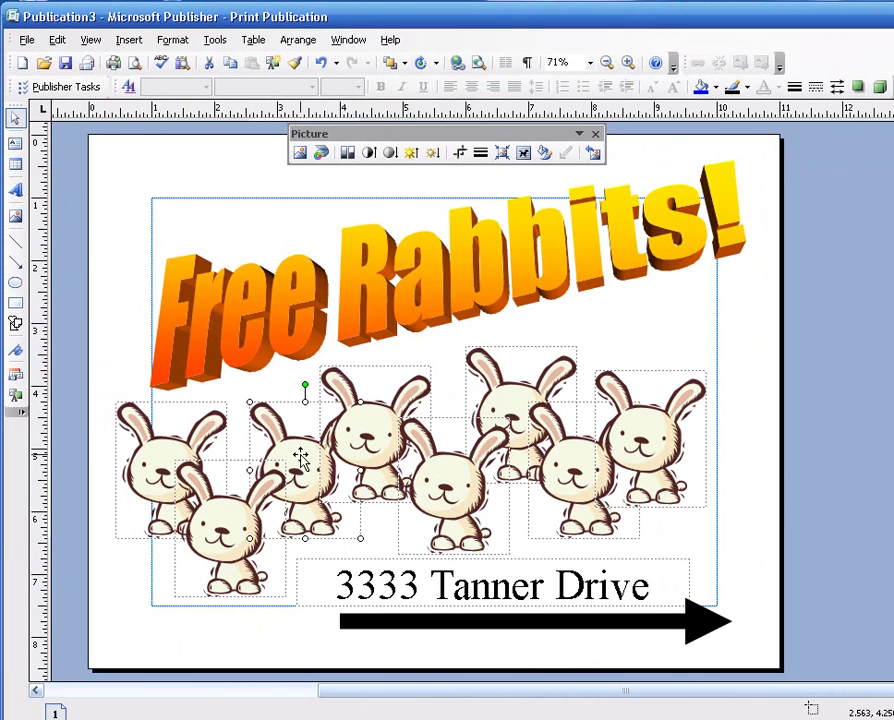
{"action": "left_click", "coordinate": [391, 62]}
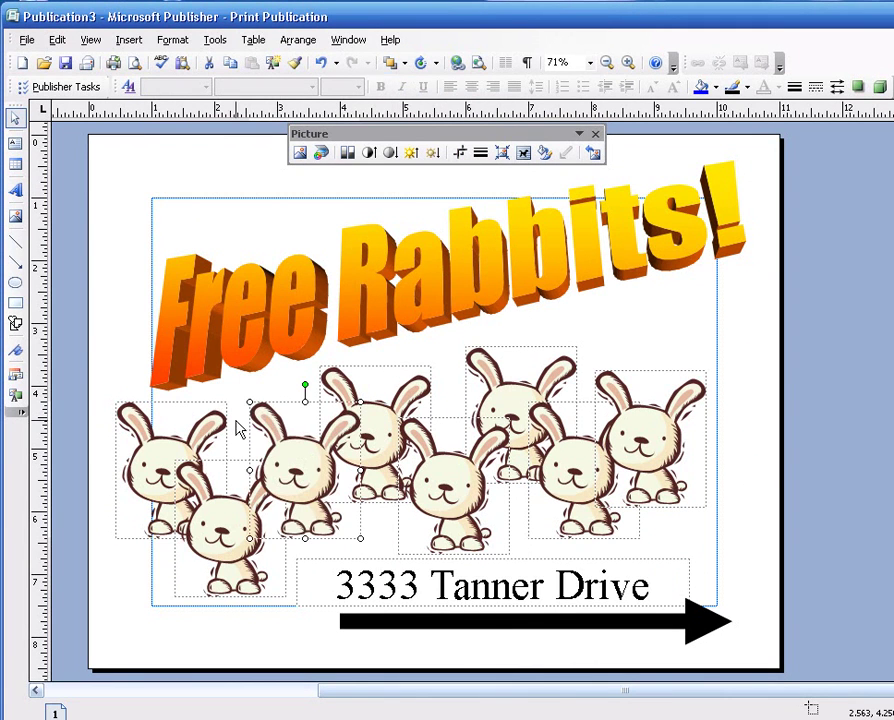
{"action": "left_click", "coordinate": [240, 562]}
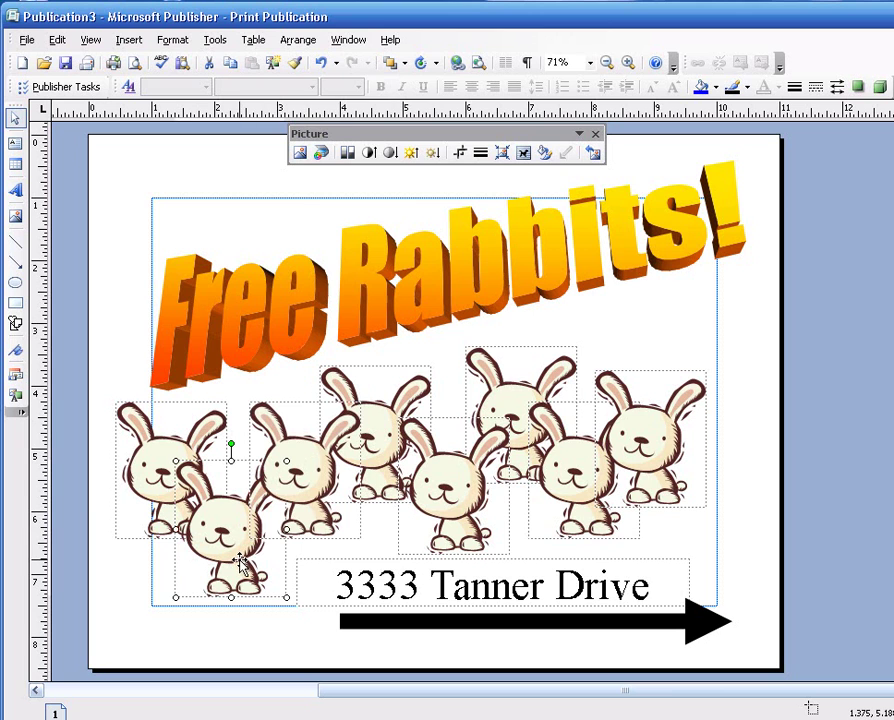
{"action": "left_click", "coordinate": [390, 62]}
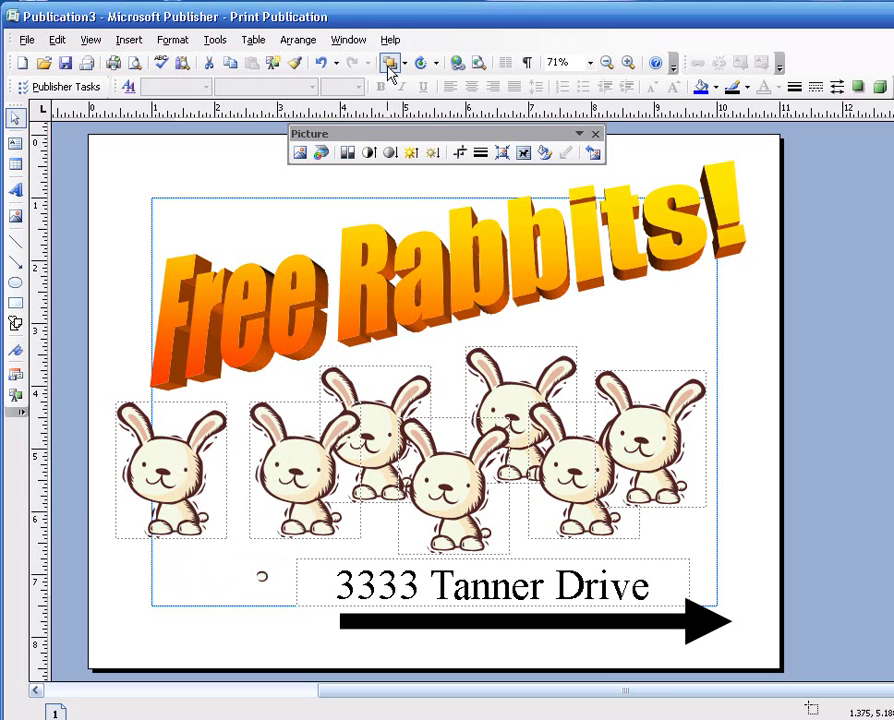
{"action": "left_click", "coordinate": [565, 512]}
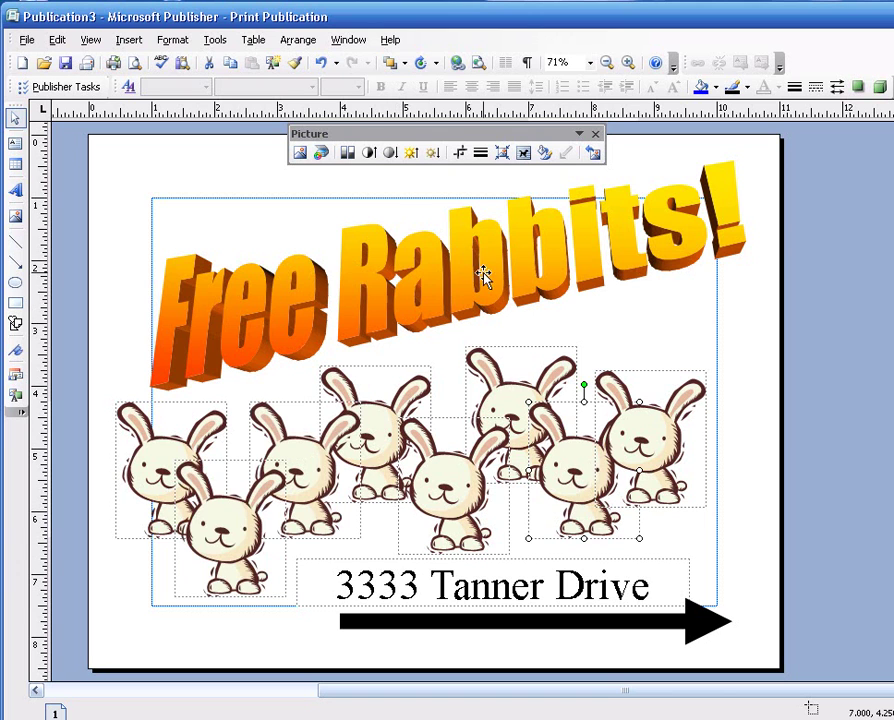
{"action": "left_click", "coordinate": [395, 67]}
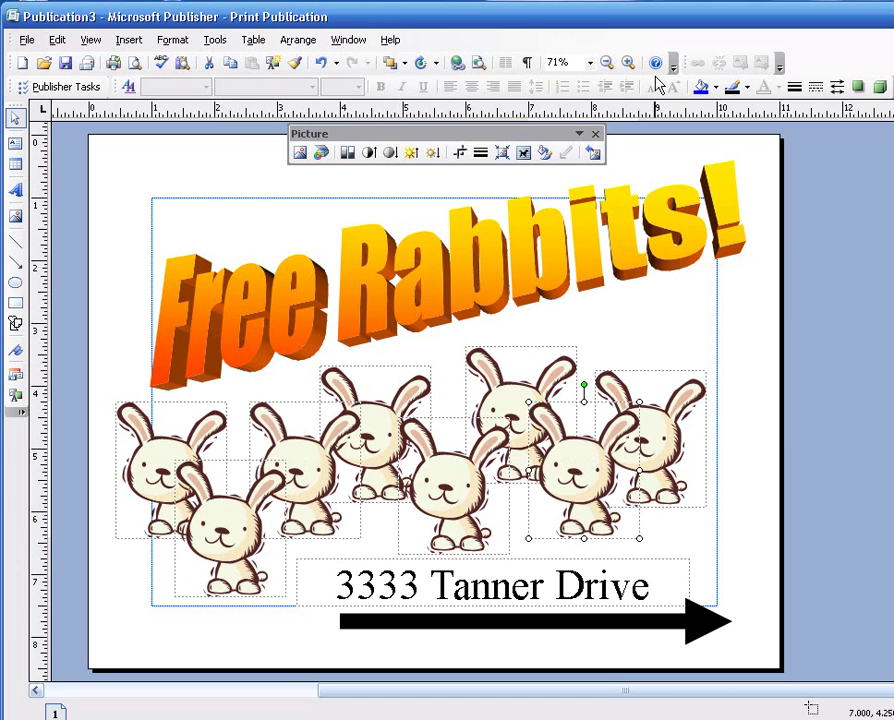
{"action": "left_click", "coordinate": [690, 311]}
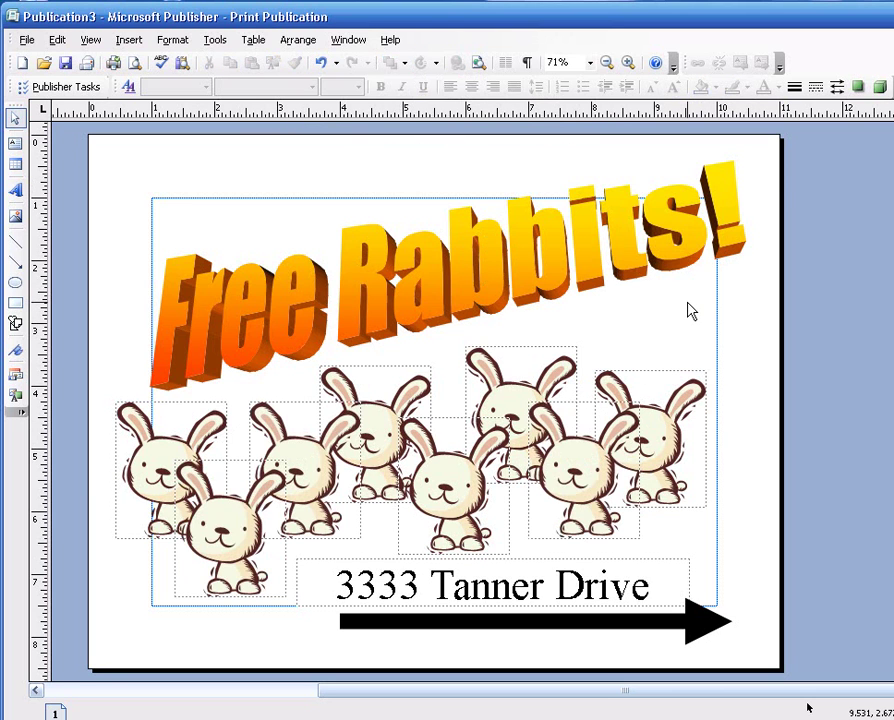